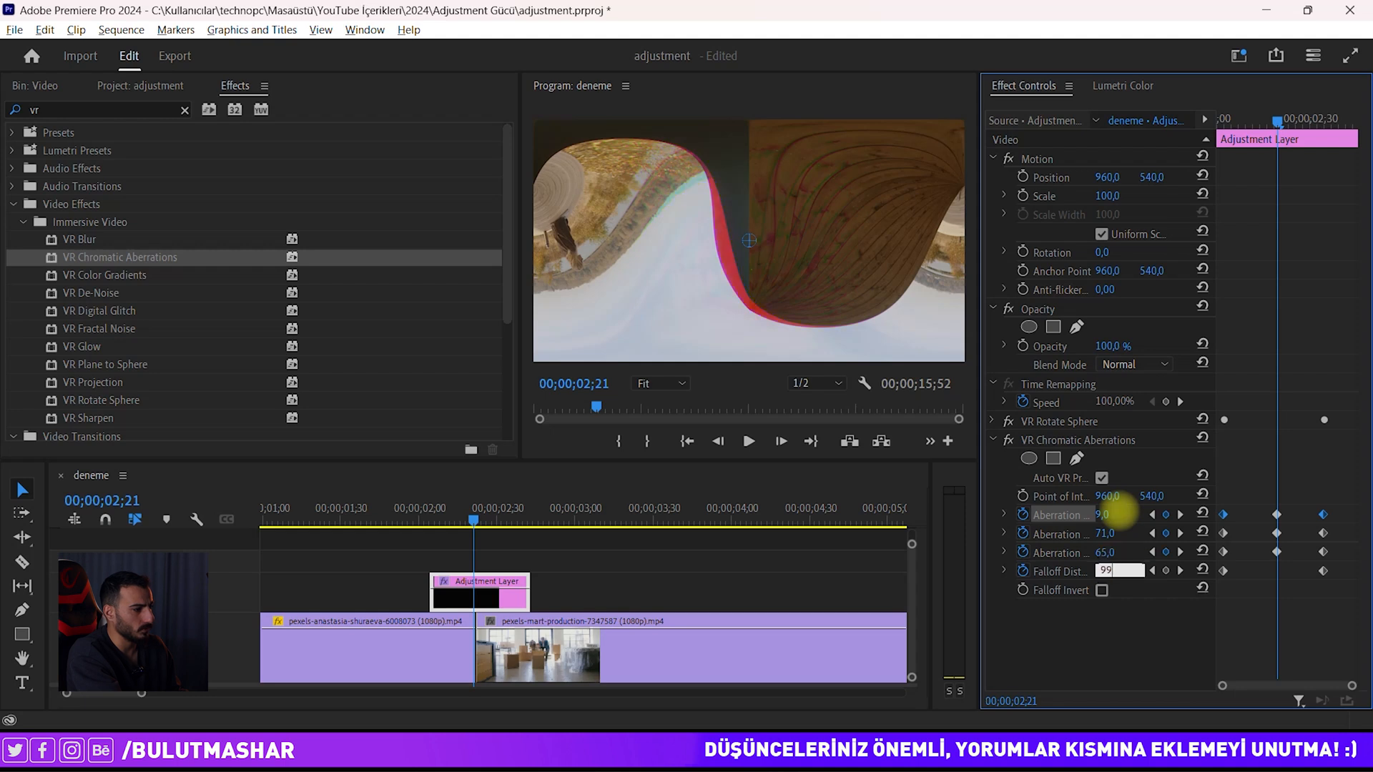
Step: Commit Falloff Distance at 99 and preview the aberration in the sequence
key("Return")
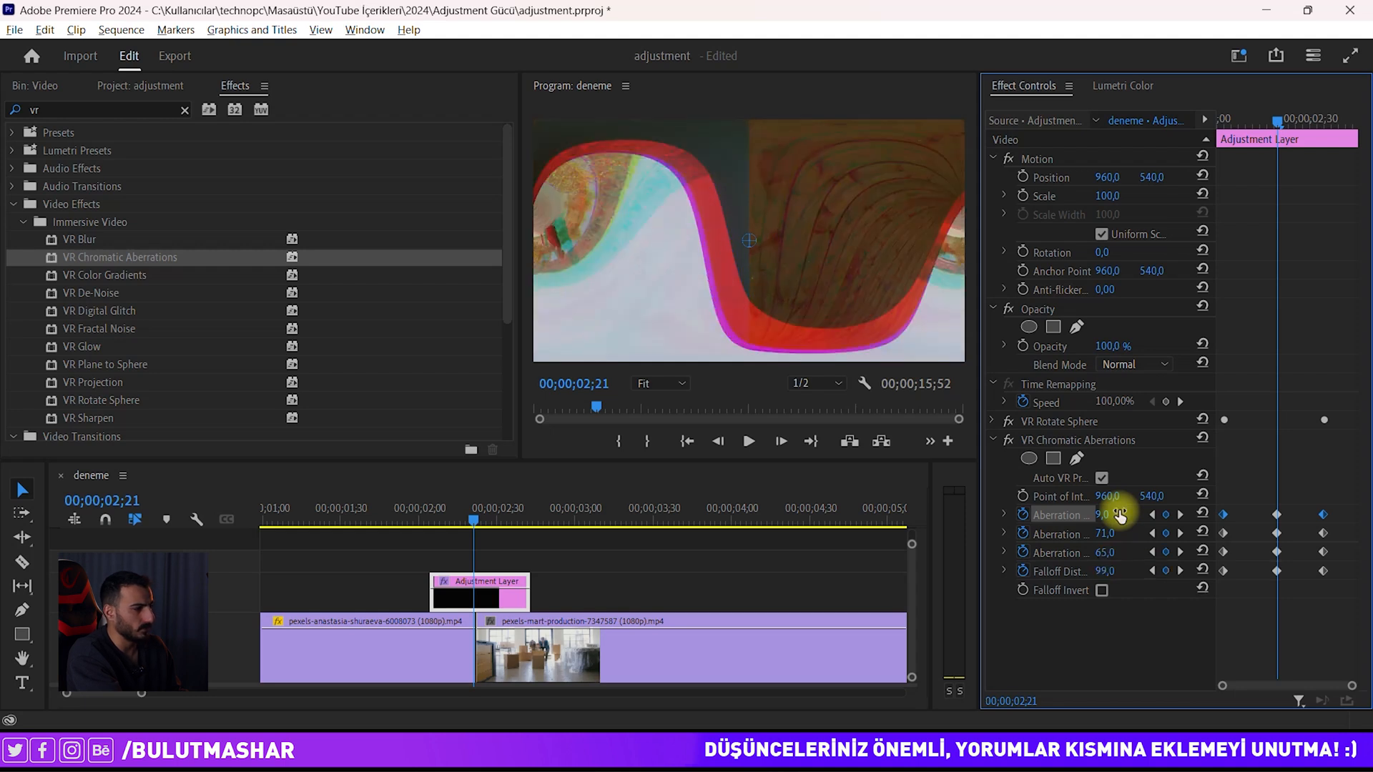
left_click(439, 521)
key("space")
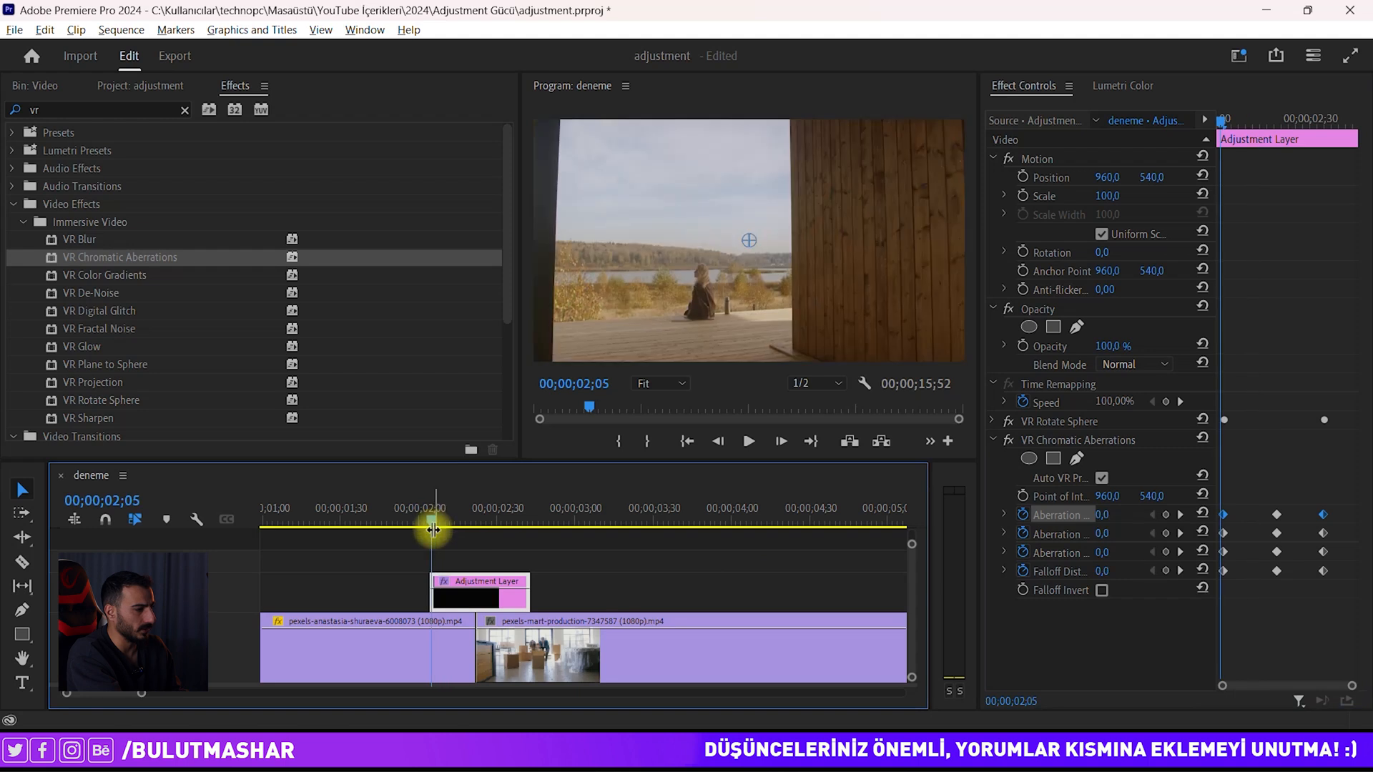
mouse_move(453, 519)
left_mouse_down()
mouse_move(512, 504)
mouse_move(444, 513)
mouse_move(528, 504)
mouse_move(476, 512)
left_mouse_up()
Step: Expand the first Aberration property and reshape its velocity curve to ease the keyframes
left_click(464, 587)
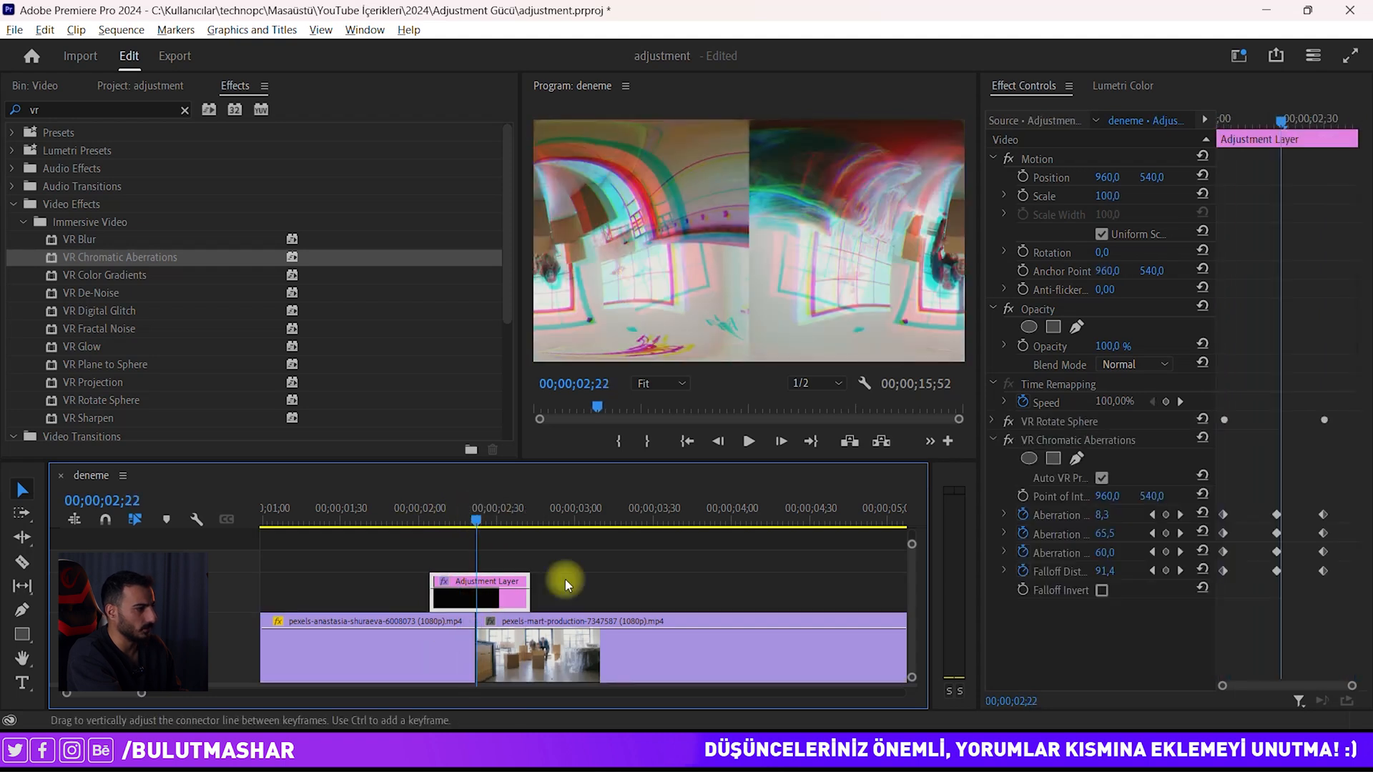
left_click(1004, 515)
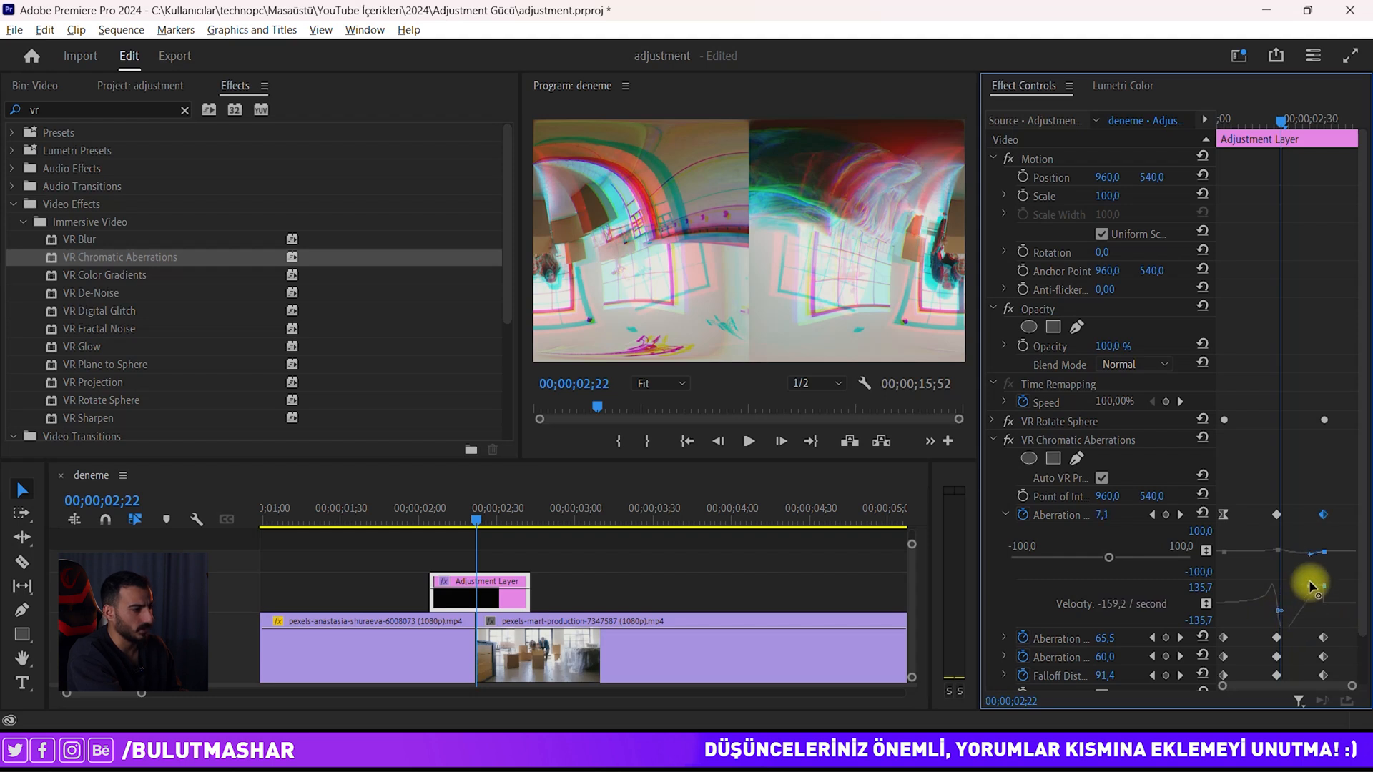
mouse_move(1293, 587)
left_mouse_down()
mouse_move(1299, 632)
mouse_move(1317, 579)
mouse_move(1334, 641)
mouse_move(1271, 628)
mouse_move(1304, 603)
left_mouse_up()
key("ctrl+z")
key("z")
key("ctrl+z")
key("ctrl+z")
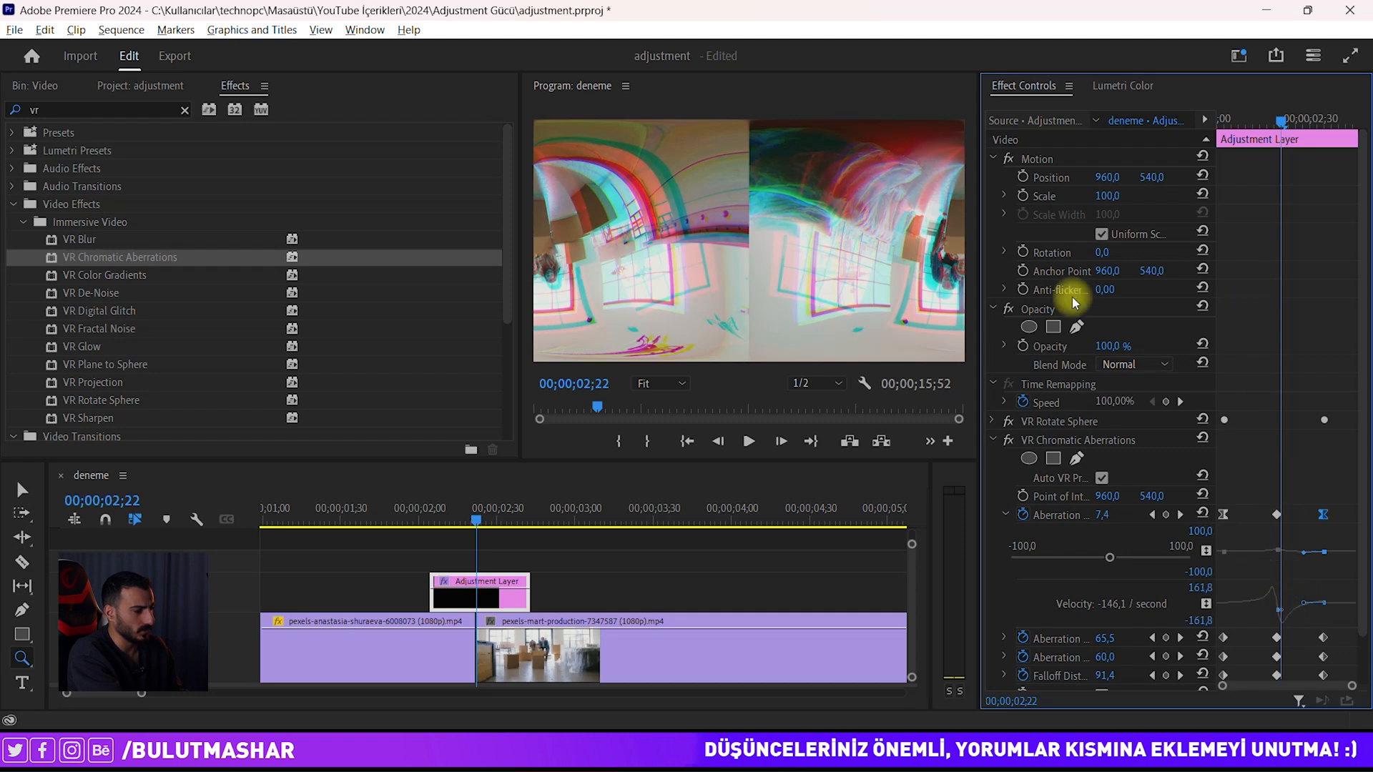
left_click(457, 527)
scroll(457, 527, "up", 5)
scroll(576, 542, "down", 4)
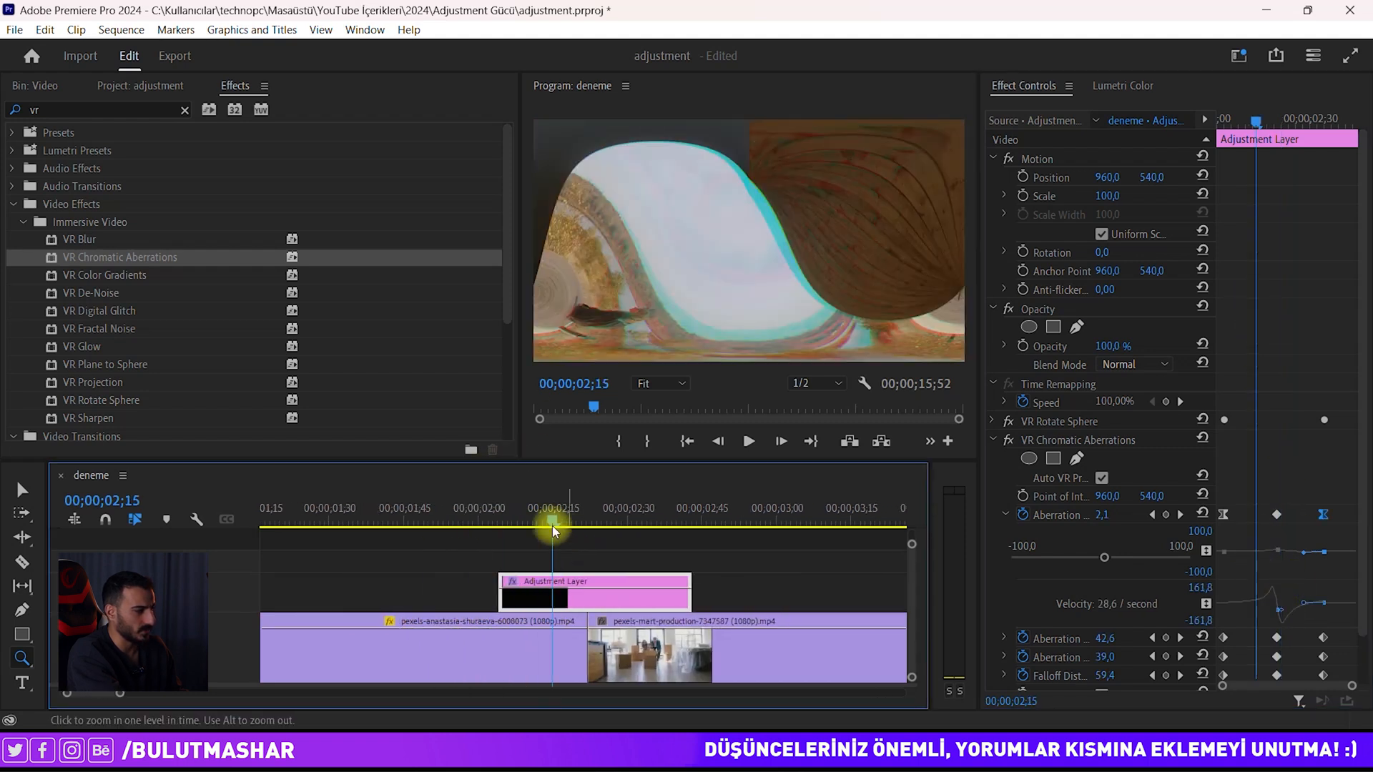
left_click(493, 519)
key("space")
key("space")
left_click_drag(500, 512, 582, 509)
key("v")
scroll(543, 559, "up", 4)
left_click(589, 607)
scroll(588, 576, "down", 4)
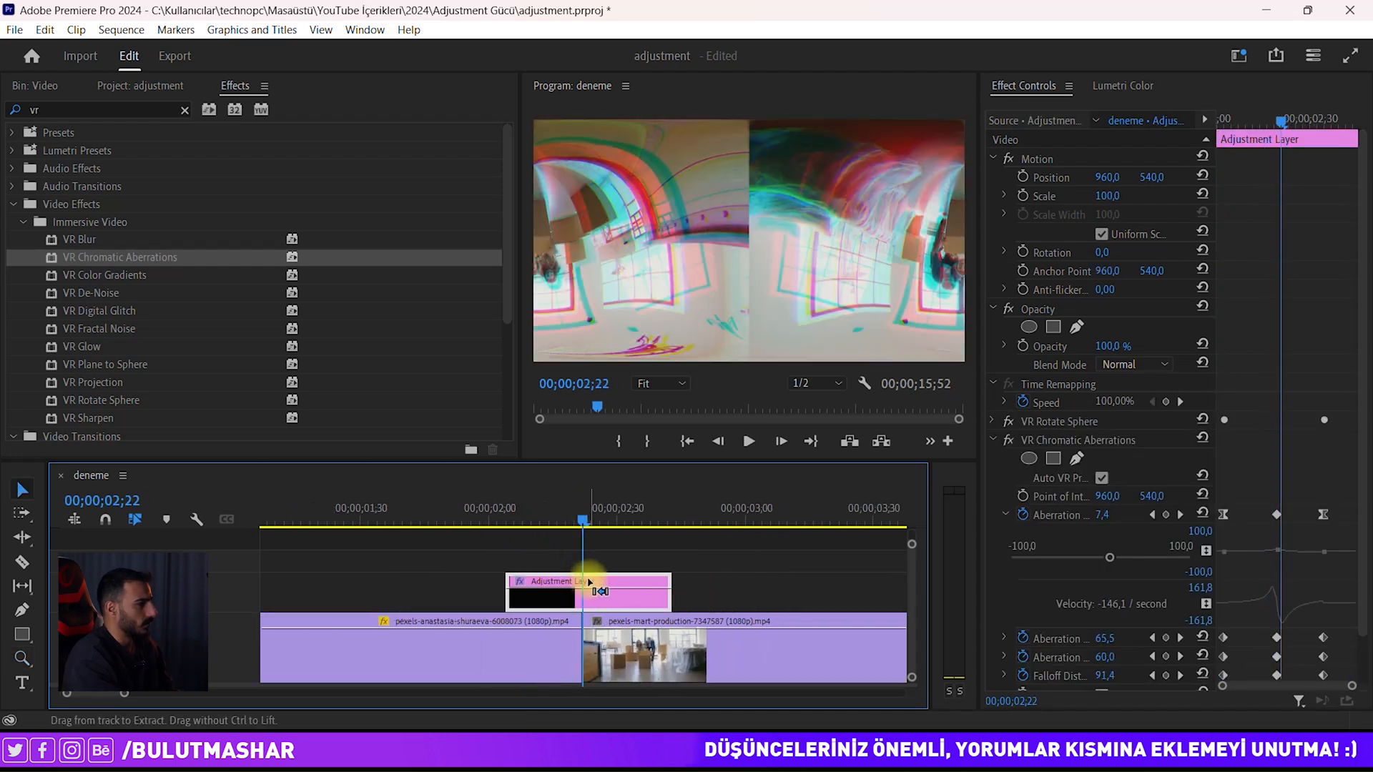
left_click(1002, 636)
scroll(1286, 619, "down", 2)
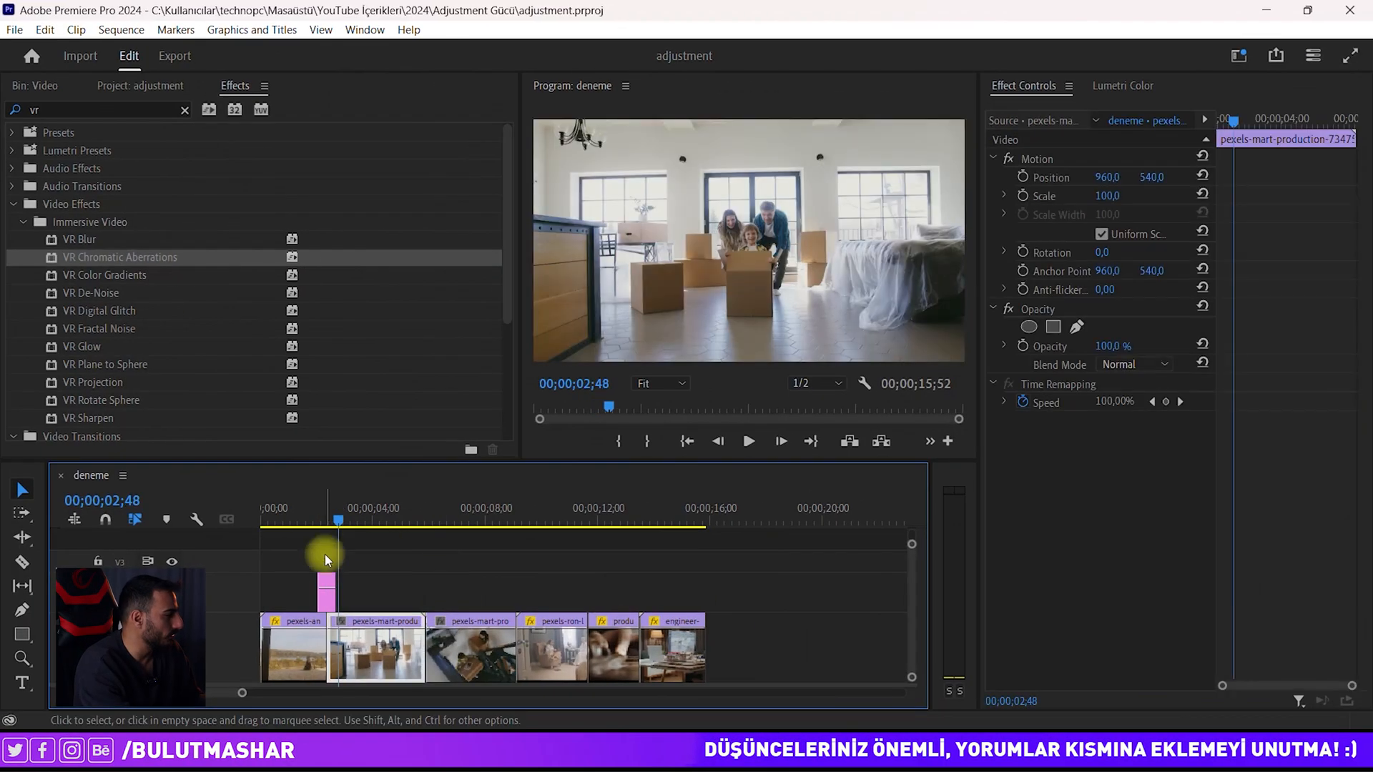
Step: Shift all sequence clips later to leave empty space at the start
left_click(328, 582)
left_click(339, 563)
left_click(330, 509)
left_click_drag(770, 574, 732, 647)
scroll(351, 650, "down", 2)
left_click(418, 640)
left_click_drag(305, 520, 250, 521)
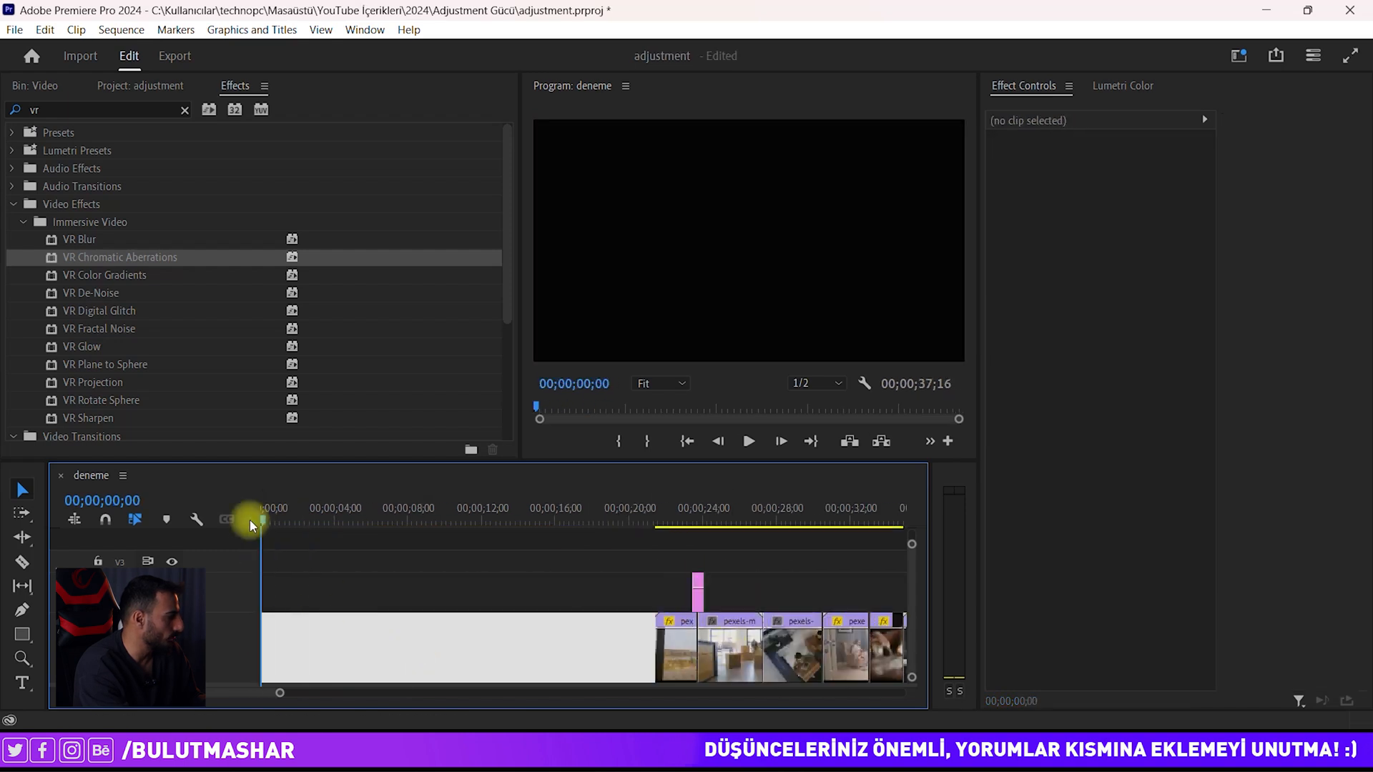
left_click(409, 645)
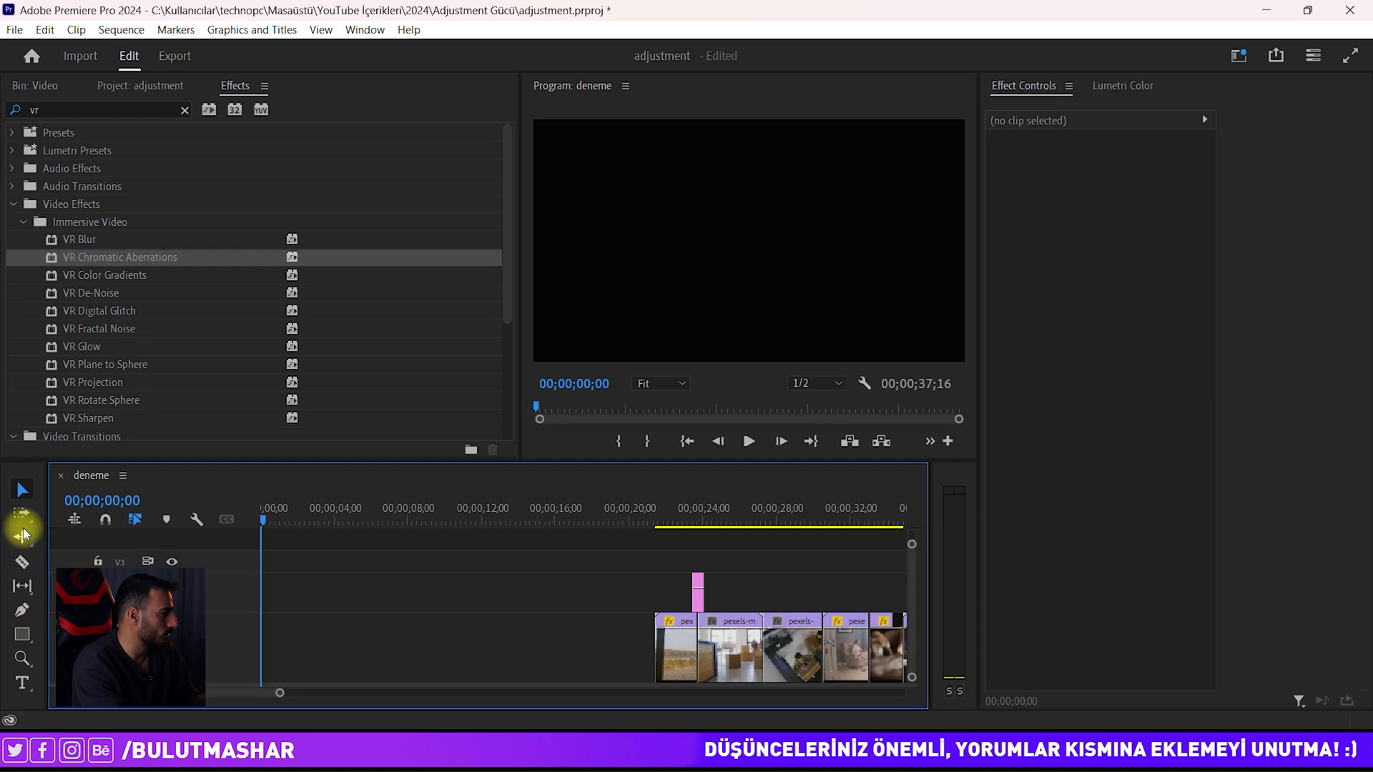
left_click(22, 682)
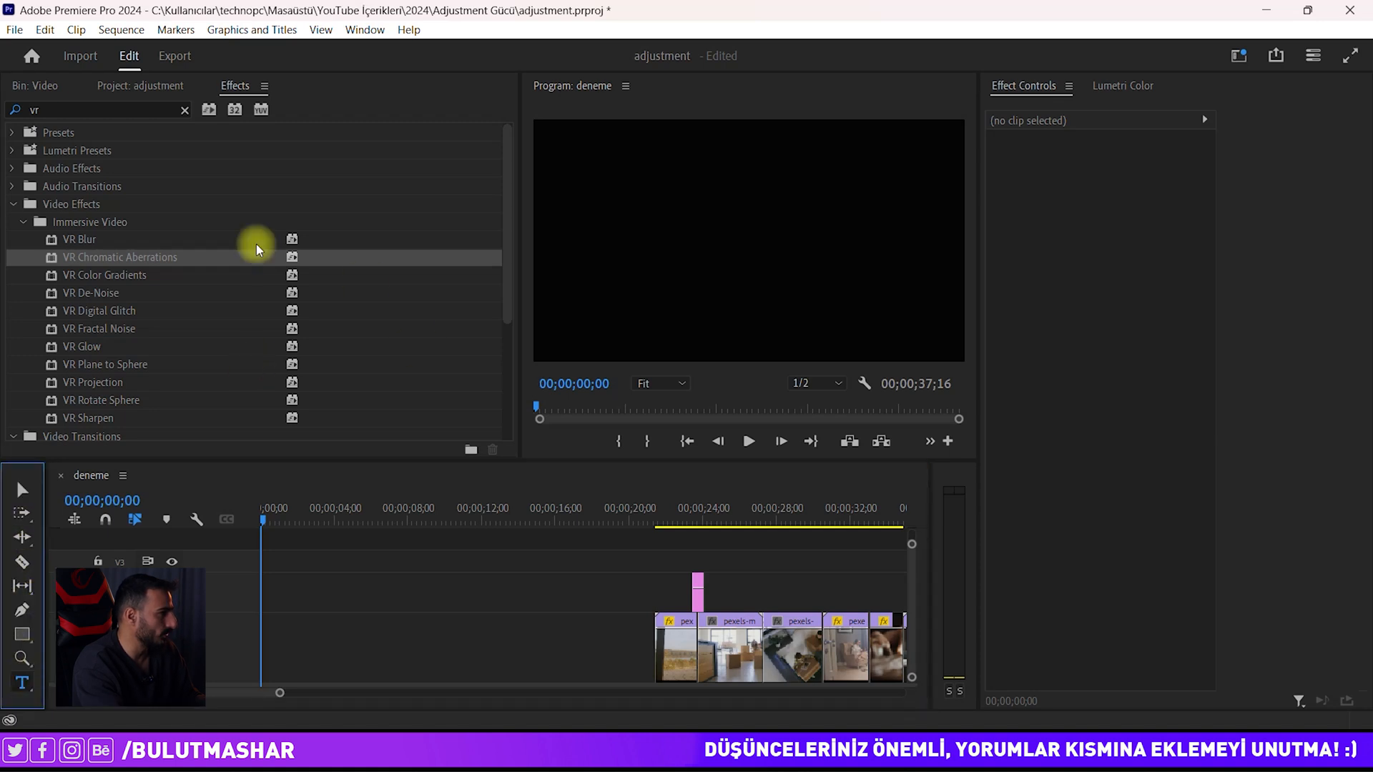
left_click(727, 233)
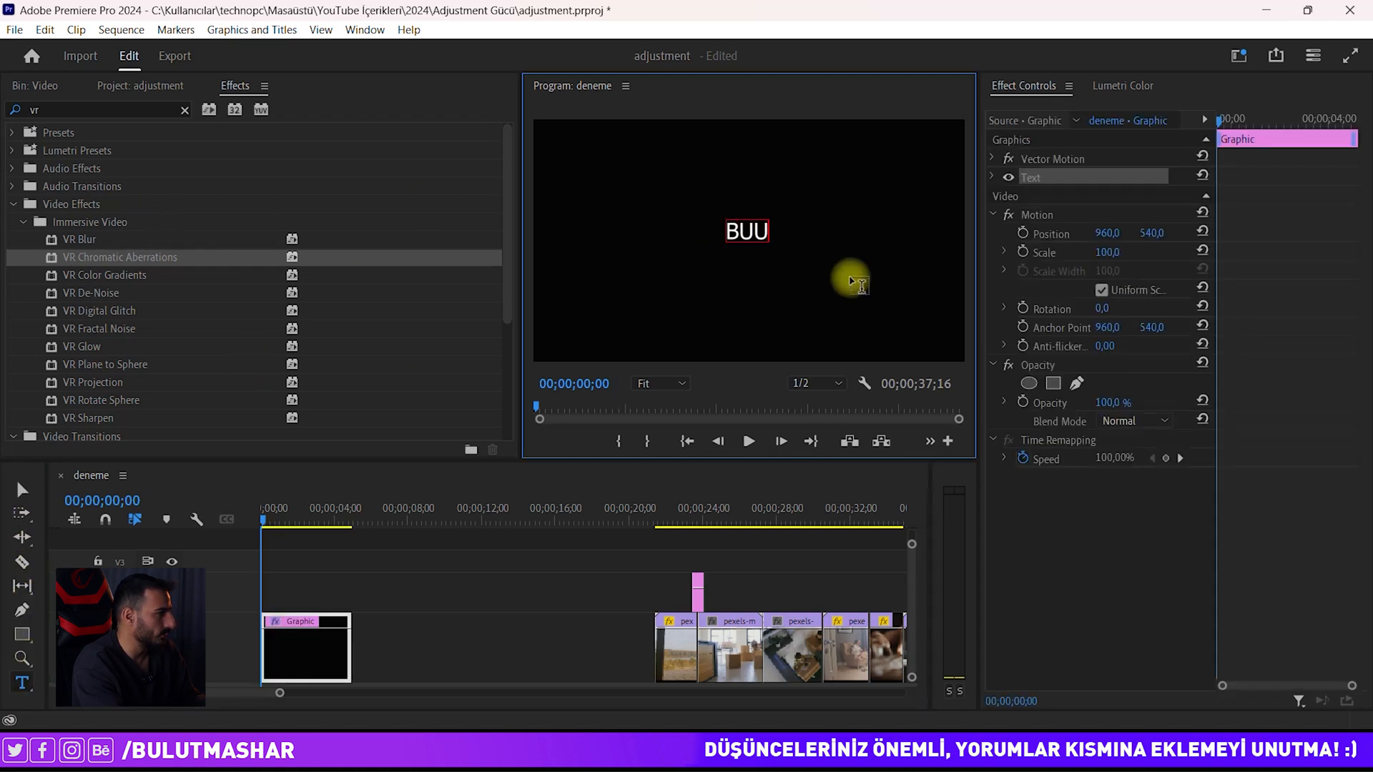
key("Return")
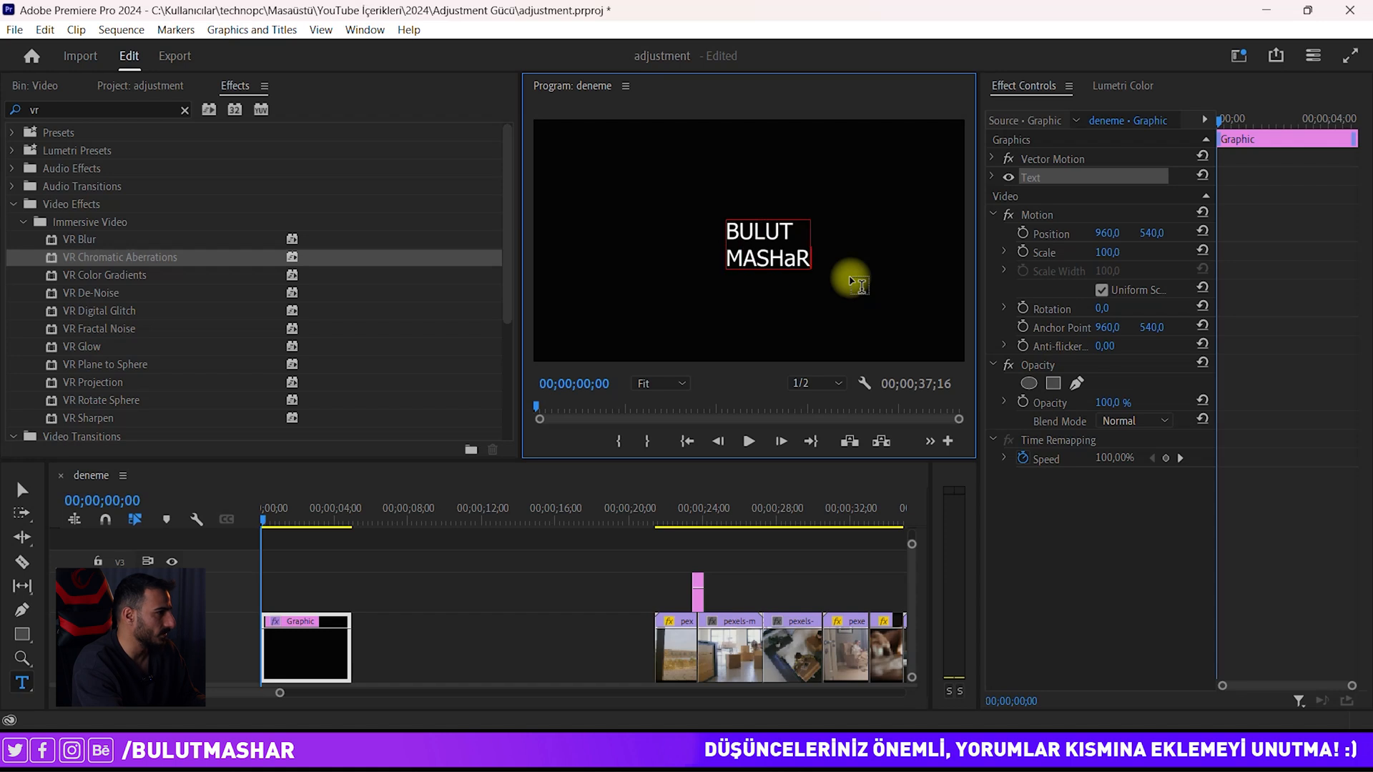
key("Escape")
Step: Enlarge and centre the title and set its font to Bebas Neue
left_click_drag(814, 271, 888, 311)
left_click_drag(817, 280, 756, 239)
left_click(991, 177)
left_click(1112, 236)
type("Bebas Neue")
key("Return")
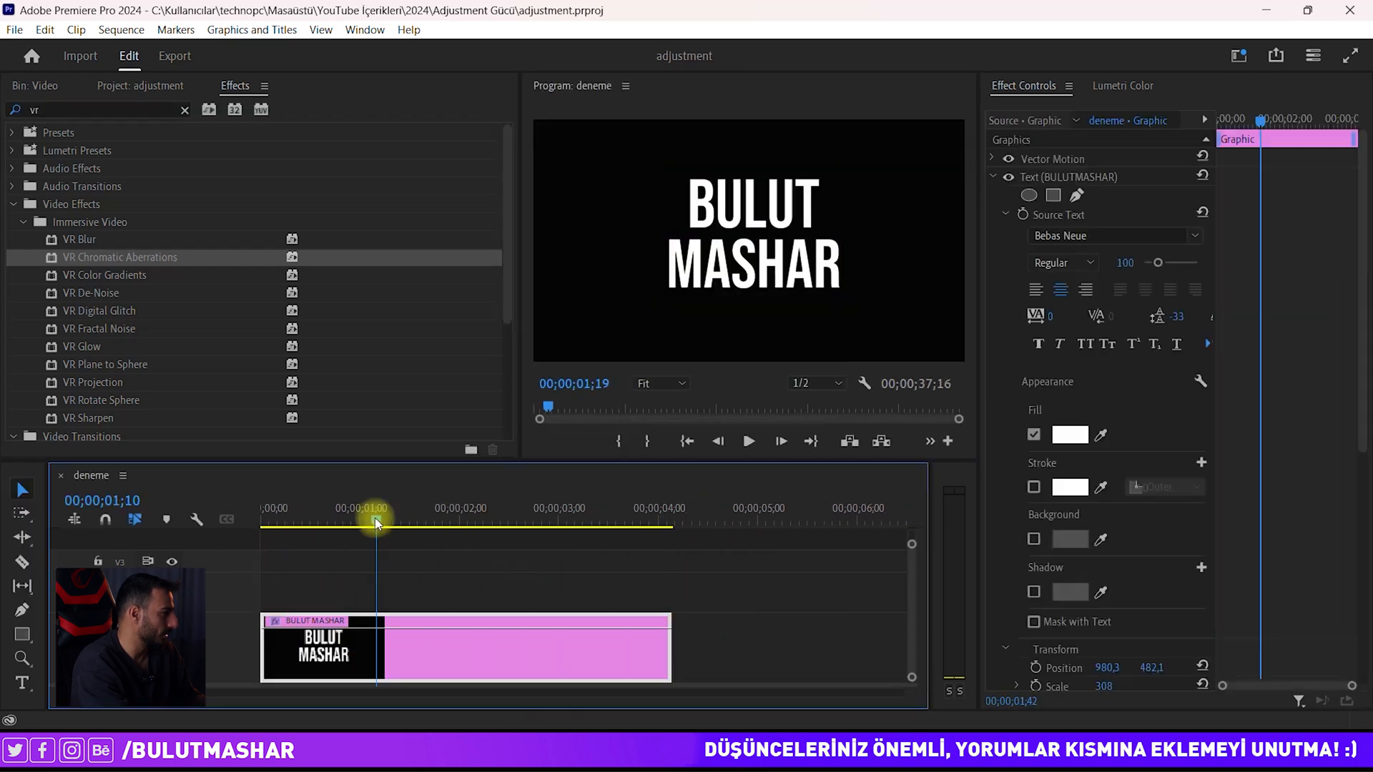
left_click_drag(377, 524, 609, 520)
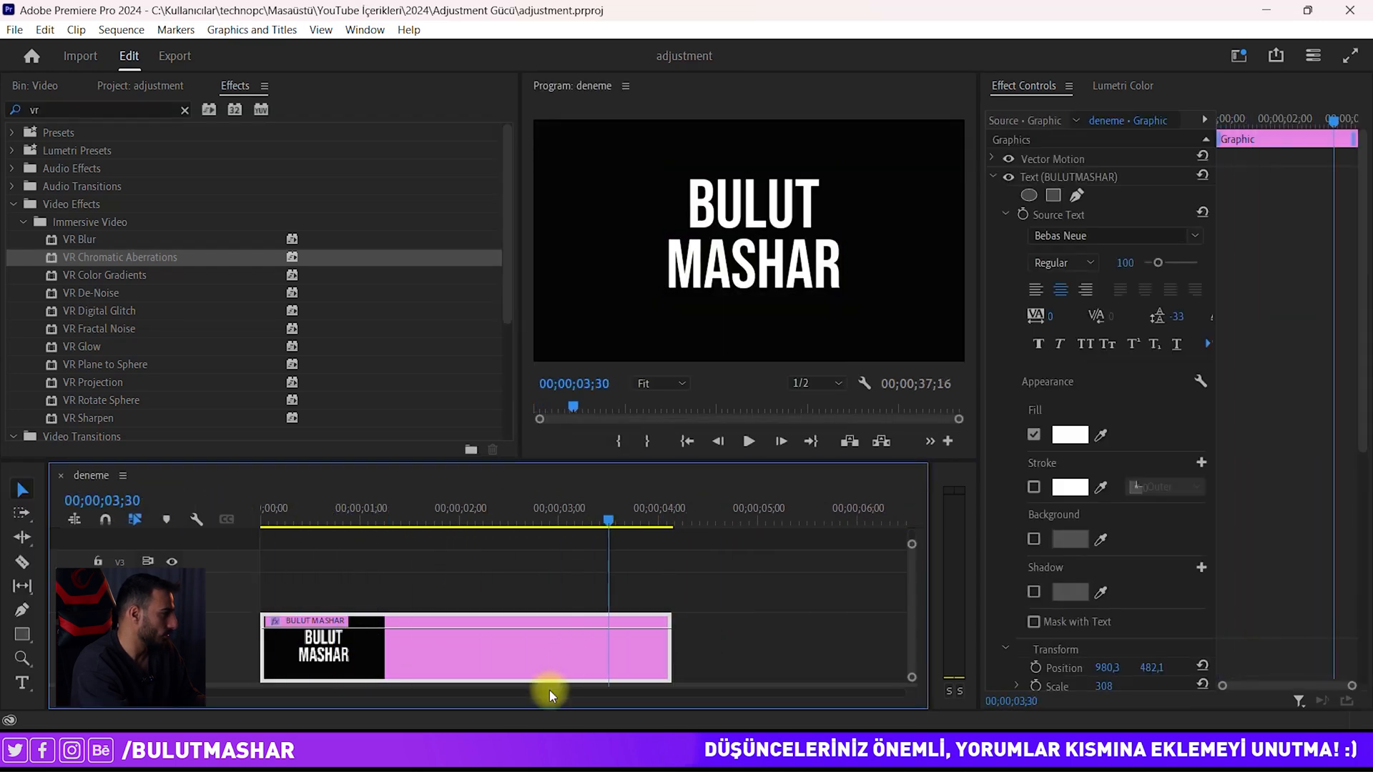
Step: Place an Adjustment Layer on V3 above the title and trim it to the title's length
left_click(135, 84)
left_click_drag(125, 267, 223, 581)
left_click(699, 588)
left_click_drag(753, 576, 678, 582)
left_click_drag(372, 508, 251, 506)
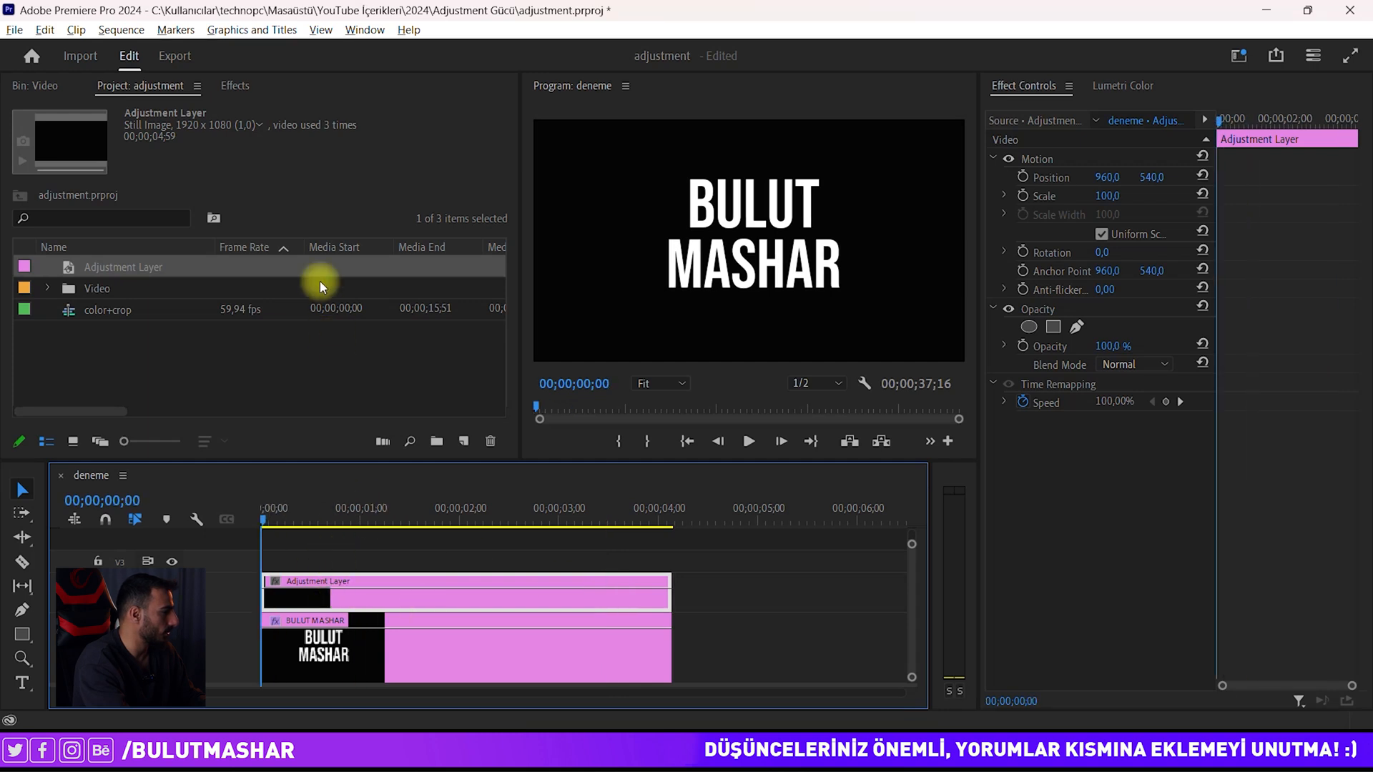
Step: Search the Effects panel for 'tran' and apply Transform to the Adjustment Layer
left_click(235, 86)
left_click(185, 112)
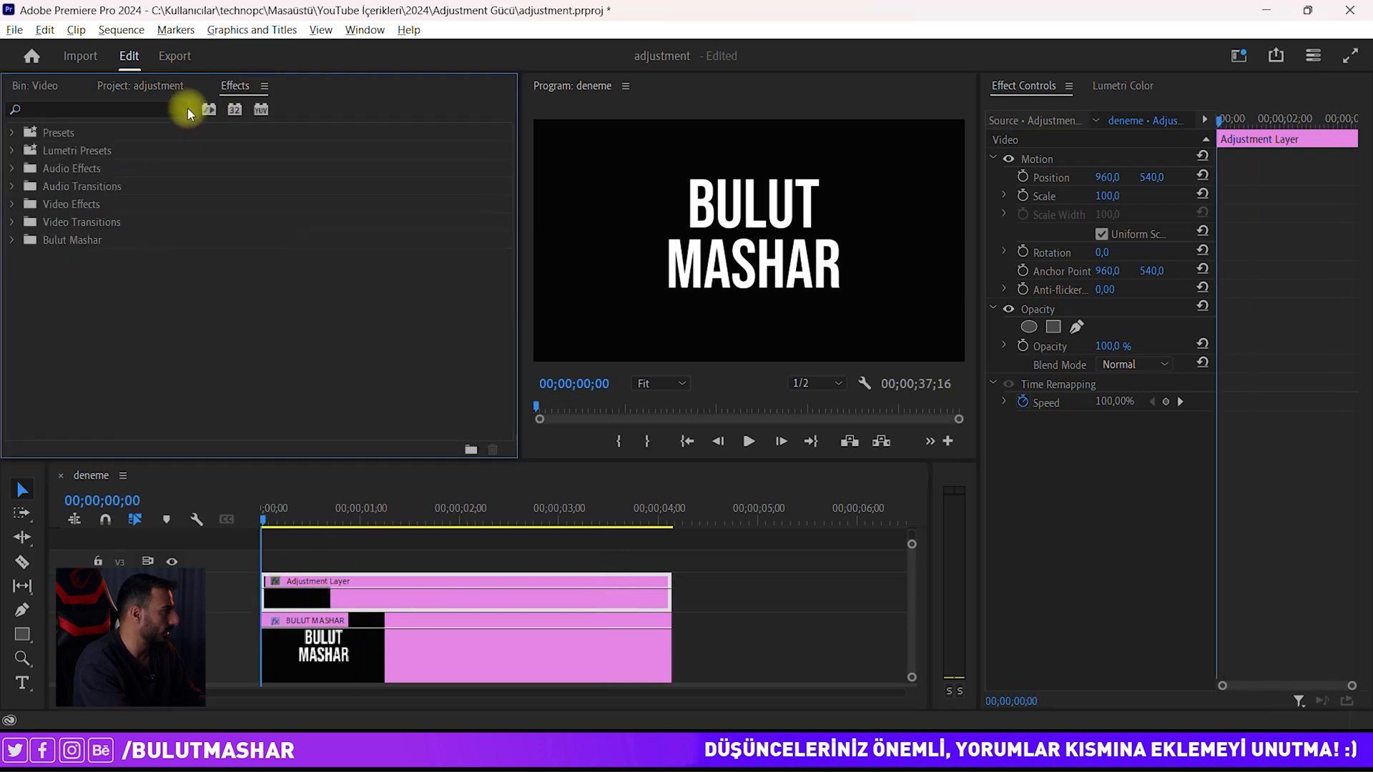
left_click(151, 111)
type("trans")
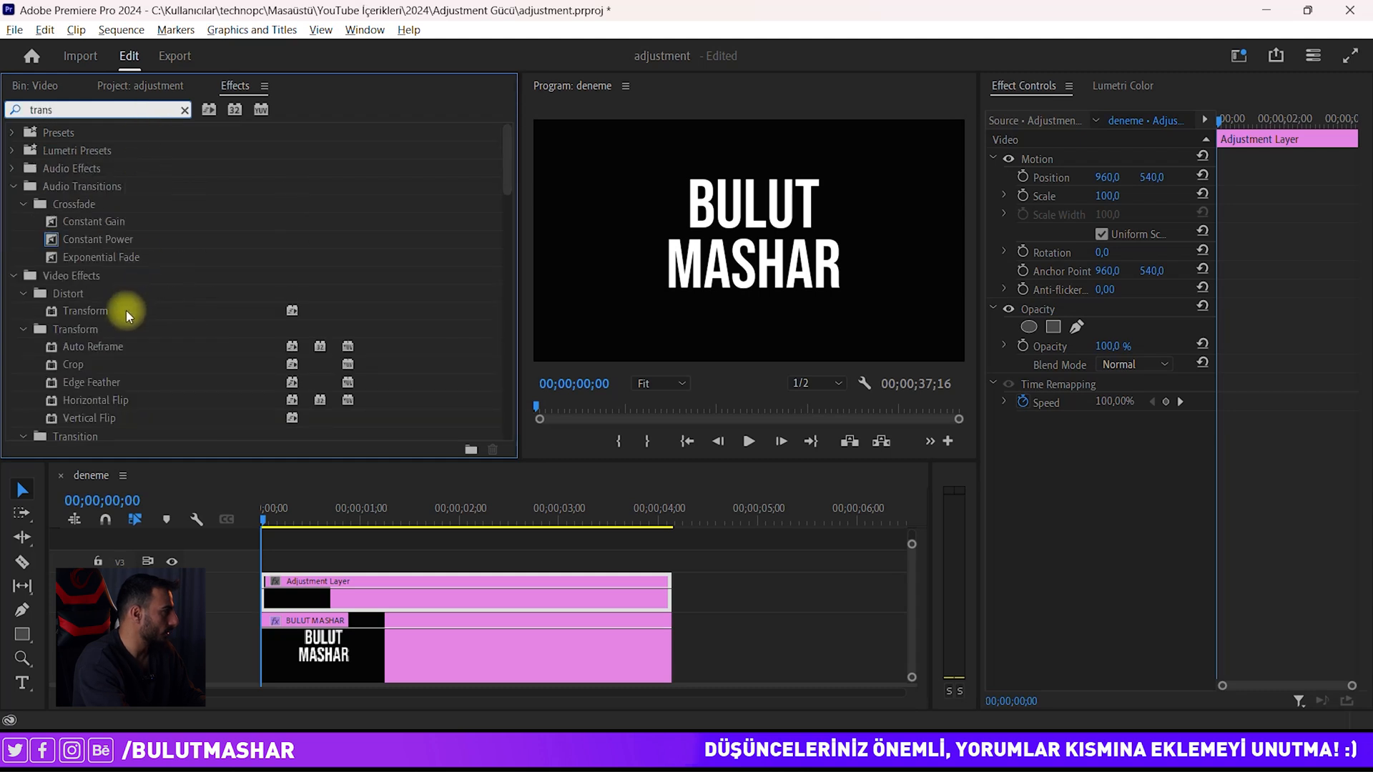
left_click_drag(127, 315, 296, 588)
left_click(1071, 425)
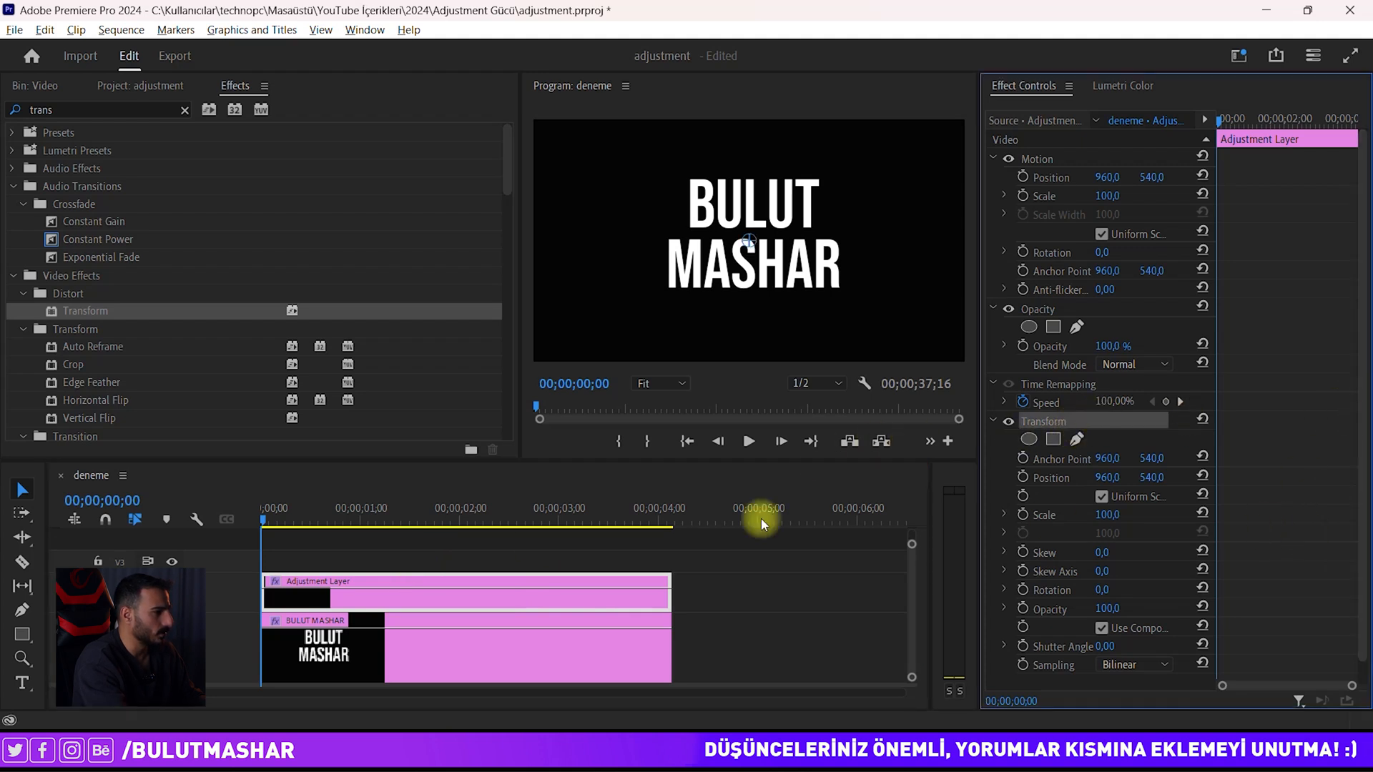
scroll(286, 596, "up", 3)
scroll(289, 586, "up", 1)
left_click_drag(252, 505, 278, 516)
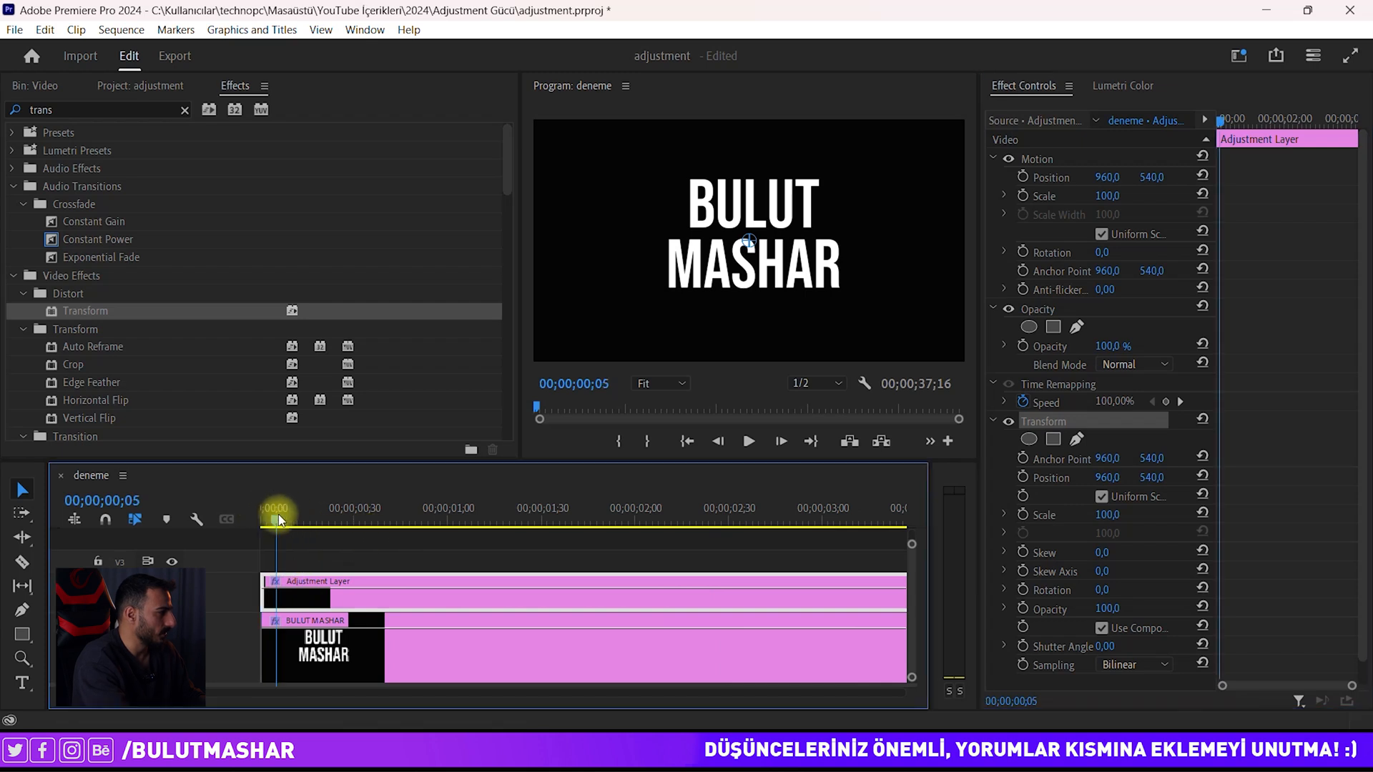
Step: Keyframe Transform Position to push the title right, returning it to 960/540 at frame 26
left_click(284, 569)
left_click(546, 581)
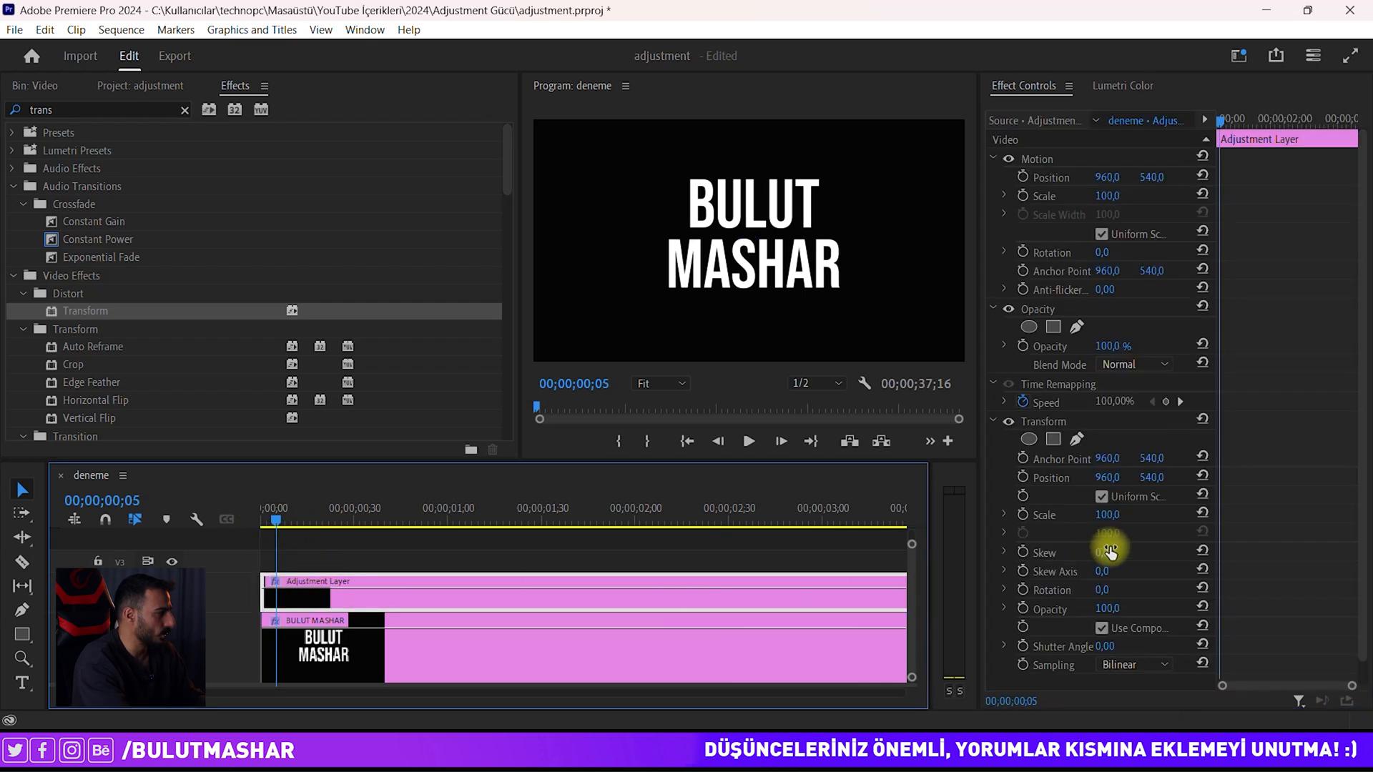
left_click(1025, 478)
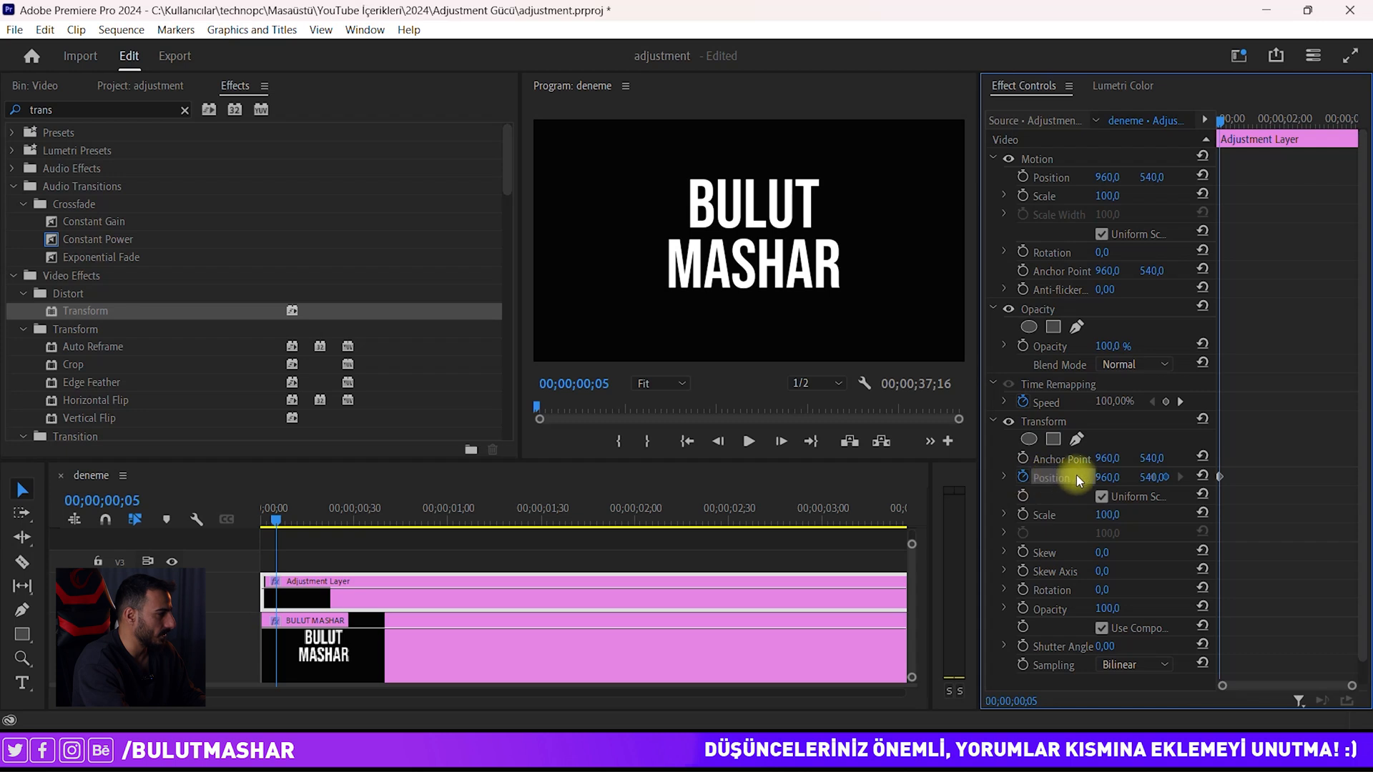
scroll(286, 596, "up", 3)
left_click_drag(306, 512, 326, 512)
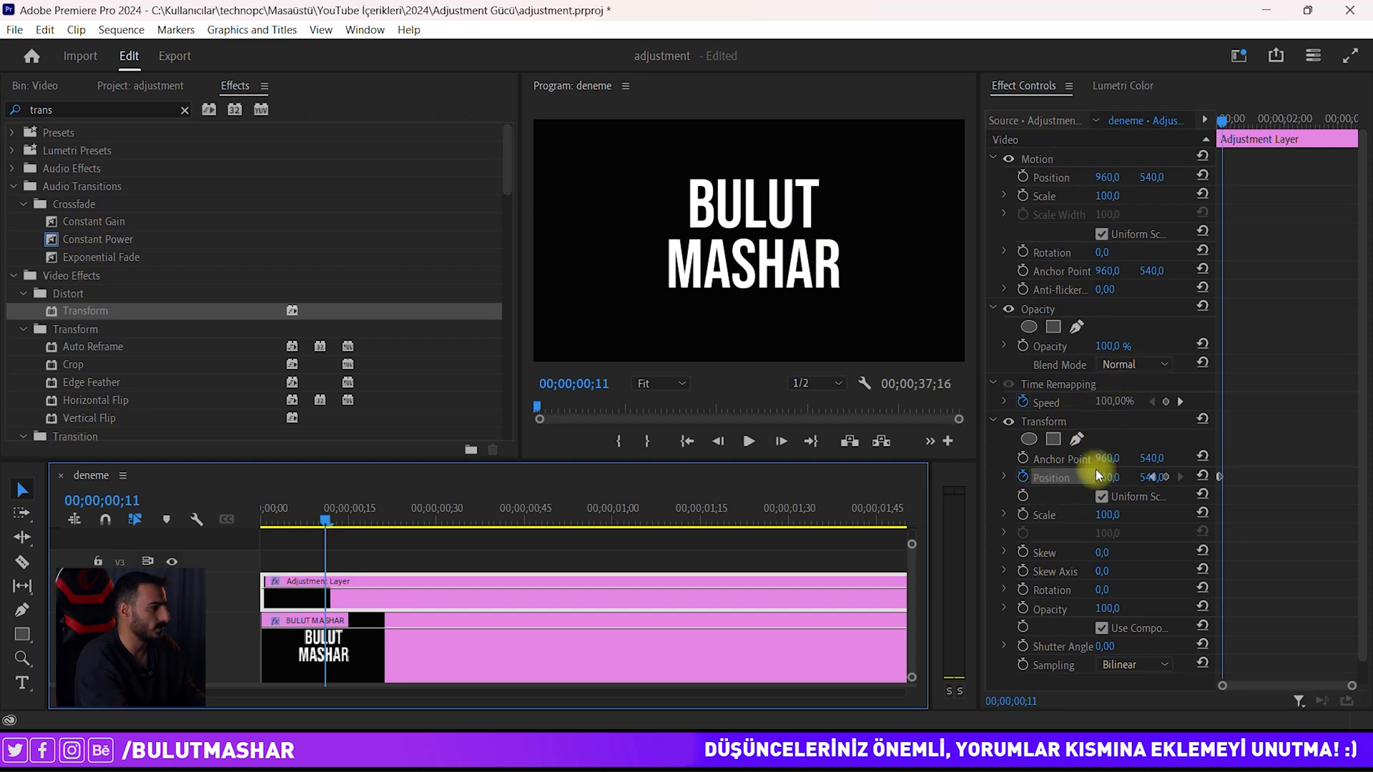
left_click_drag(979, 440, 930, 439)
left_click_drag(1058, 477, 1027, 481)
left_click_drag(325, 518, 359, 514)
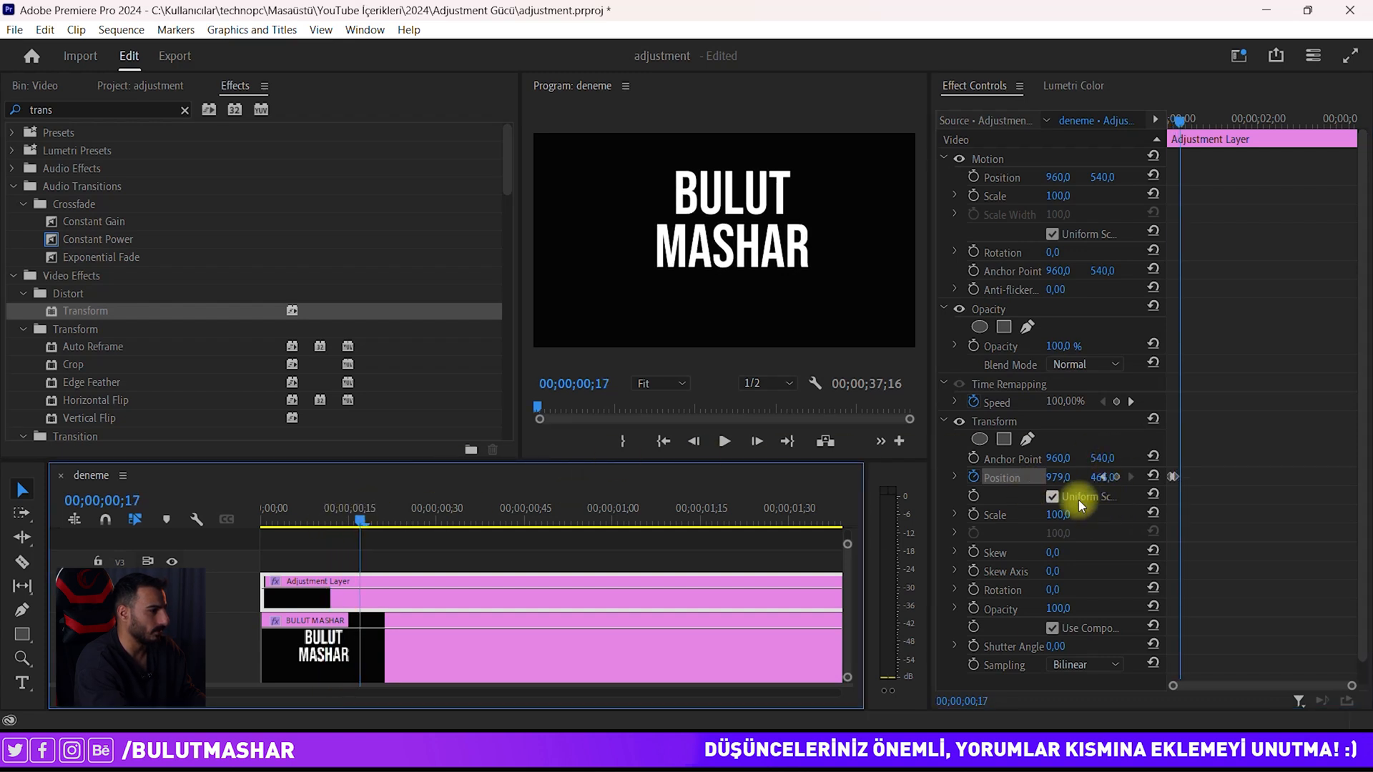
mouse_move(1058, 477)
left_mouse_down()
mouse_move(1124, 476)
mouse_move(1080, 499)
mouse_move(1087, 475)
mouse_move(1134, 469)
mouse_move(1104, 475)
mouse_move(1119, 462)
left_mouse_up()
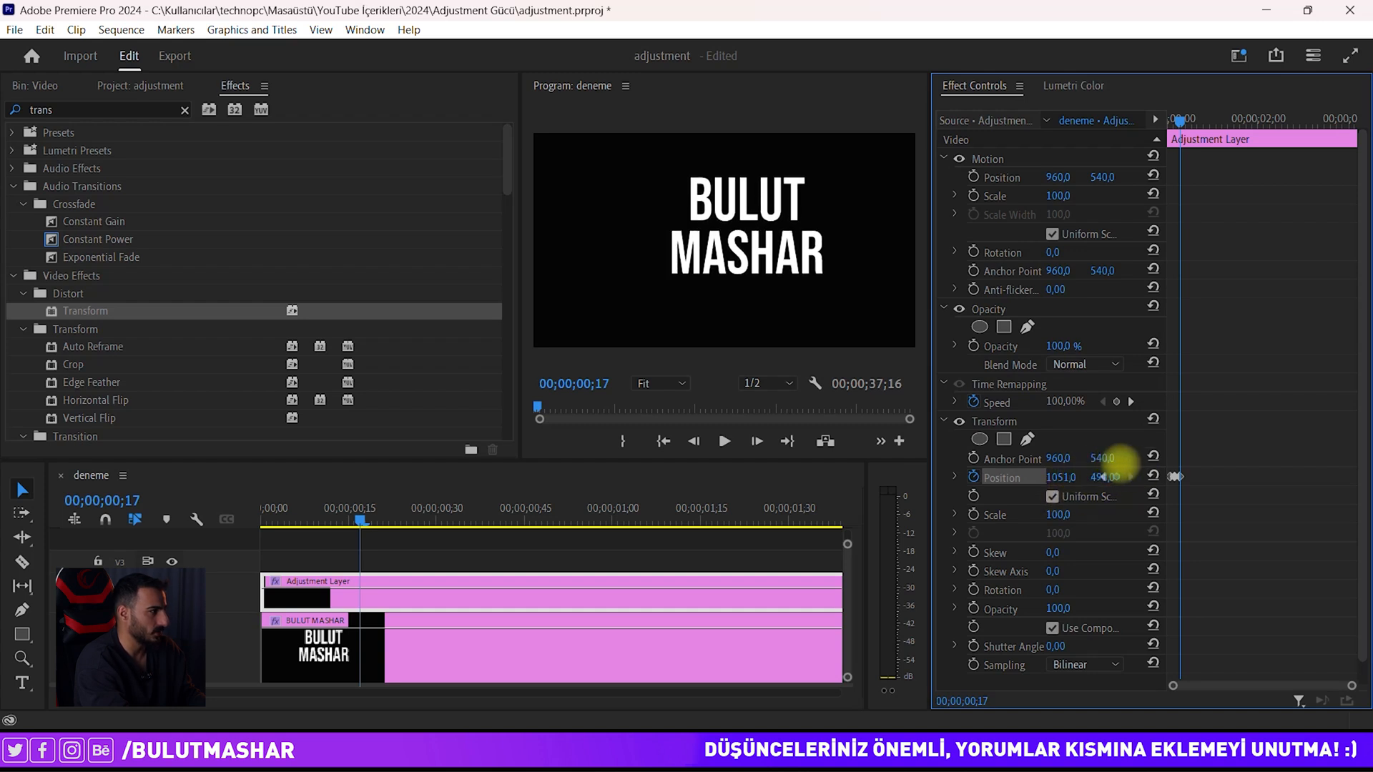
left_click_drag(364, 521, 415, 517)
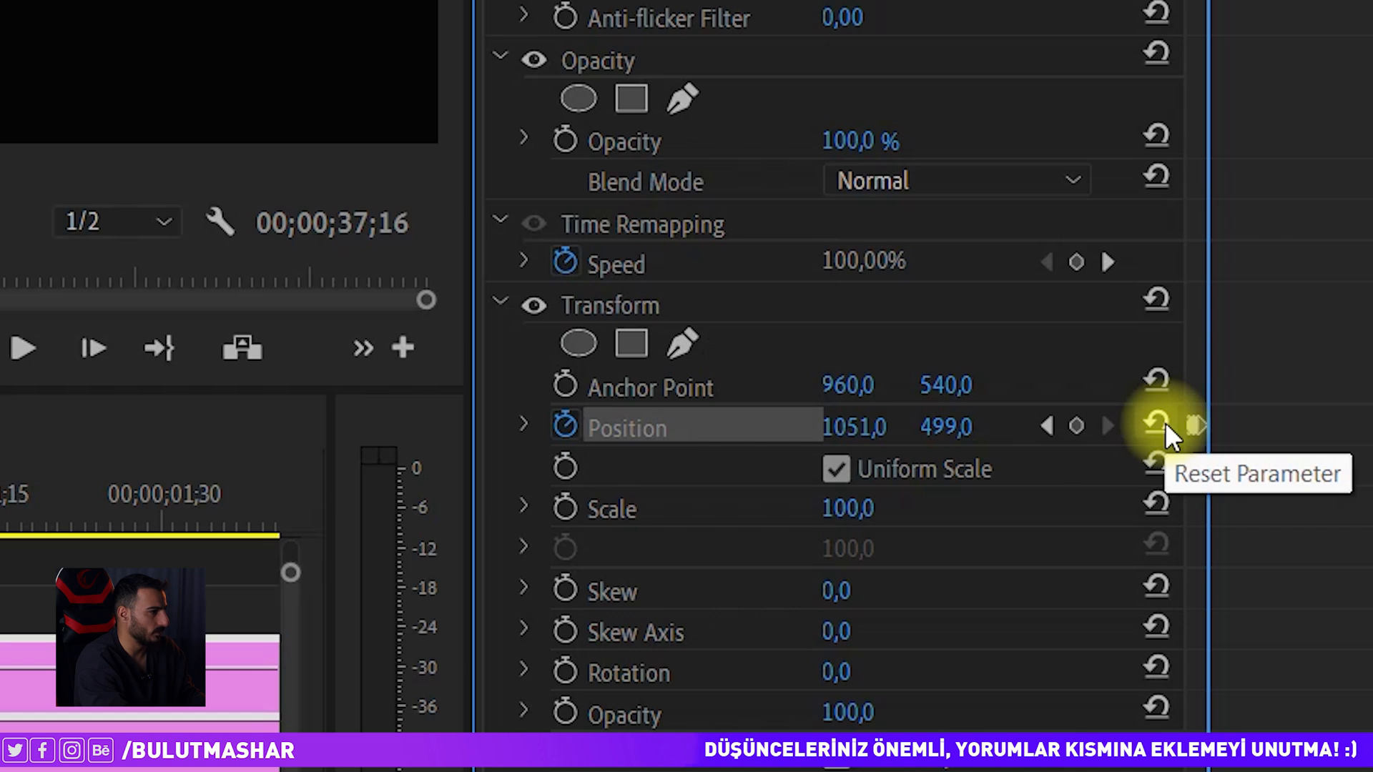
left_click(1165, 421)
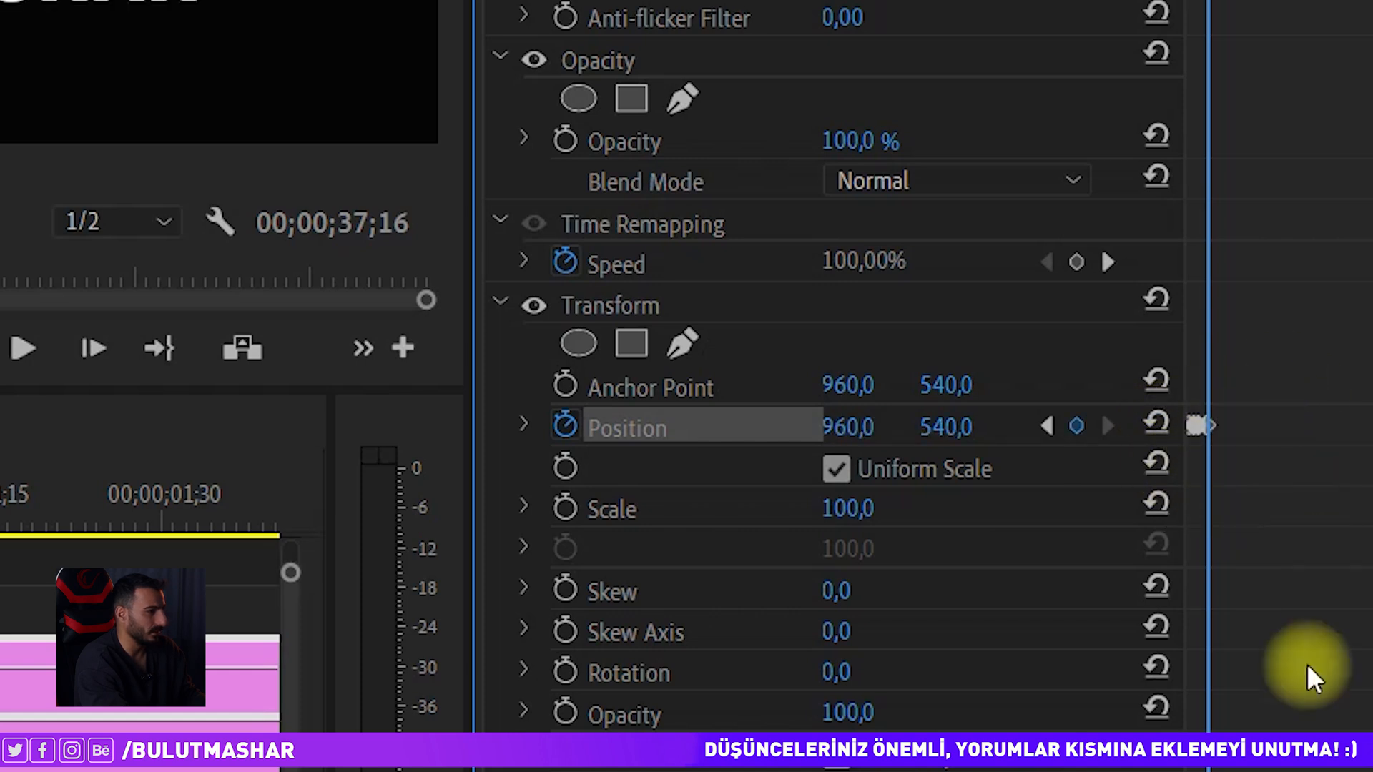
Step: Move the middle Position keyframe earlier and preview the shake
left_click_drag(1365, 770, 1232, 769)
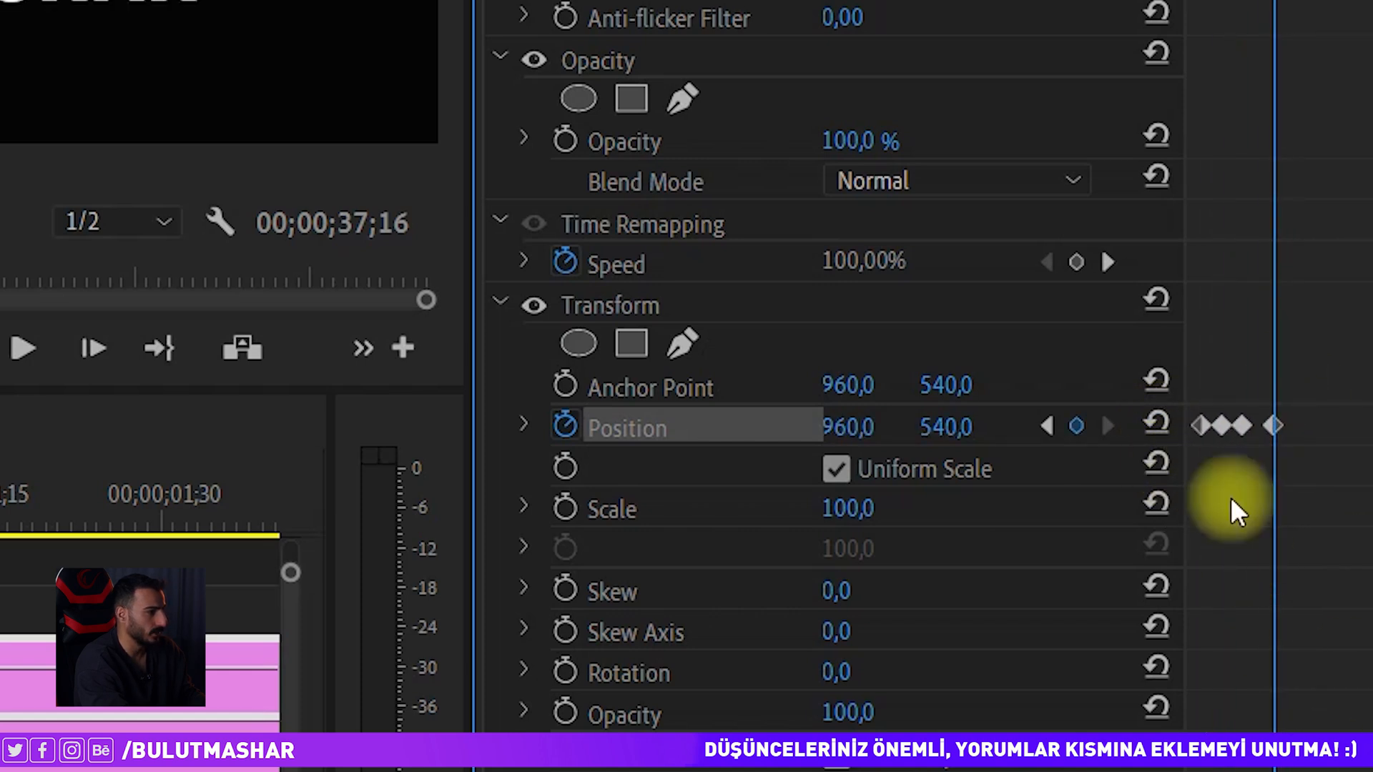
left_click_drag(7, 501, 0, 500)
key("space")
key("space")
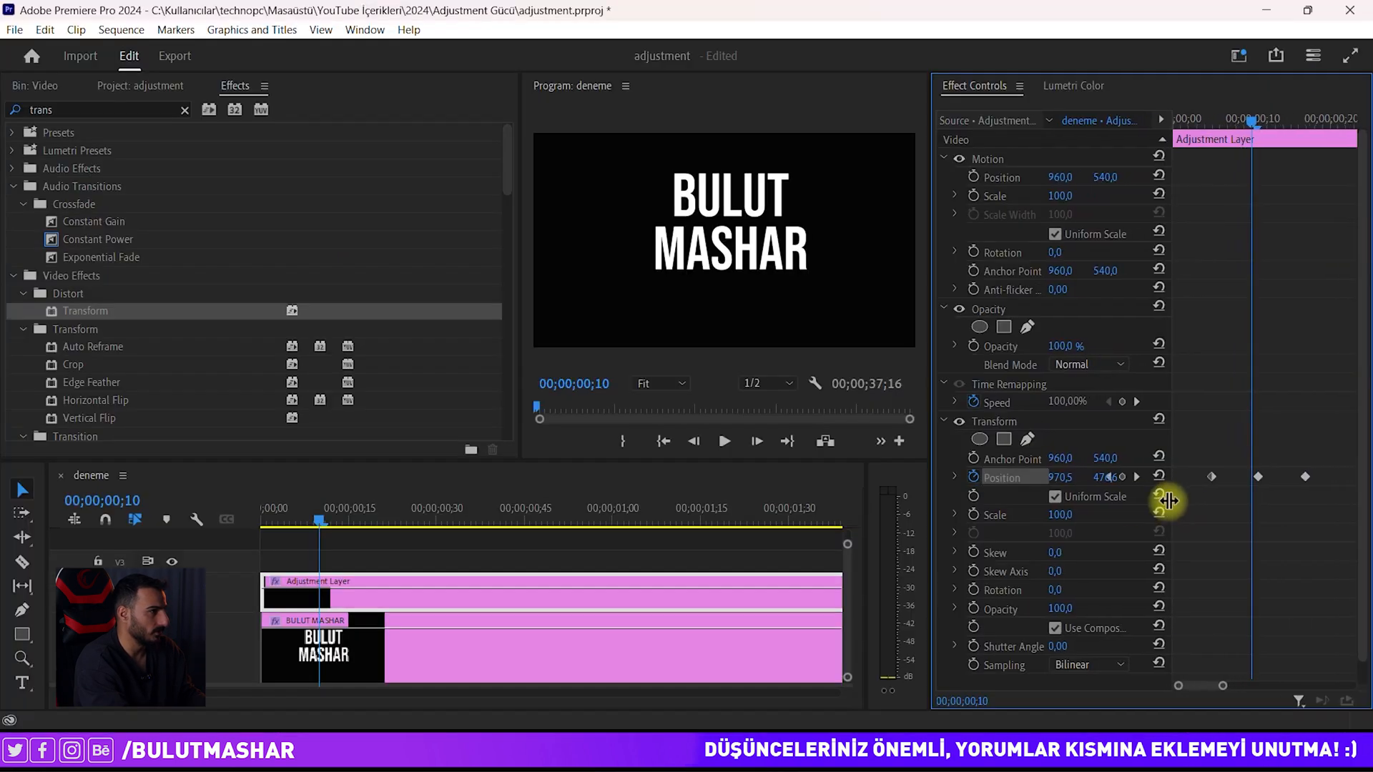
left_click_drag(1168, 502, 1127, 503)
mouse_move(1255, 476)
left_mouse_down()
mouse_move(1223, 477)
mouse_move(1248, 477)
left_mouse_up()
left_click_drag(1220, 689, 1245, 685)
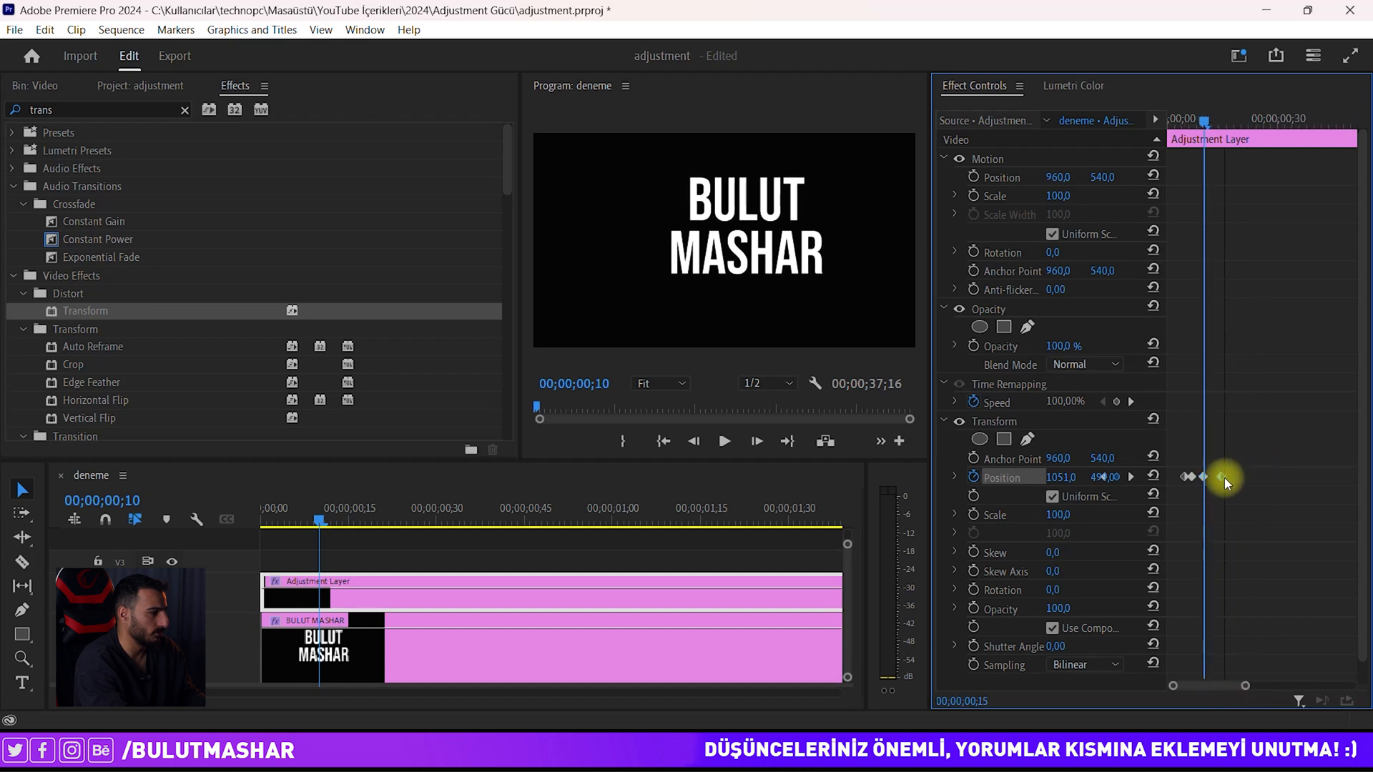
left_click(1197, 118)
key("space")
key("space")
left_click_drag(1260, 125, 1152, 132)
key("space")
key("space")
key("space")
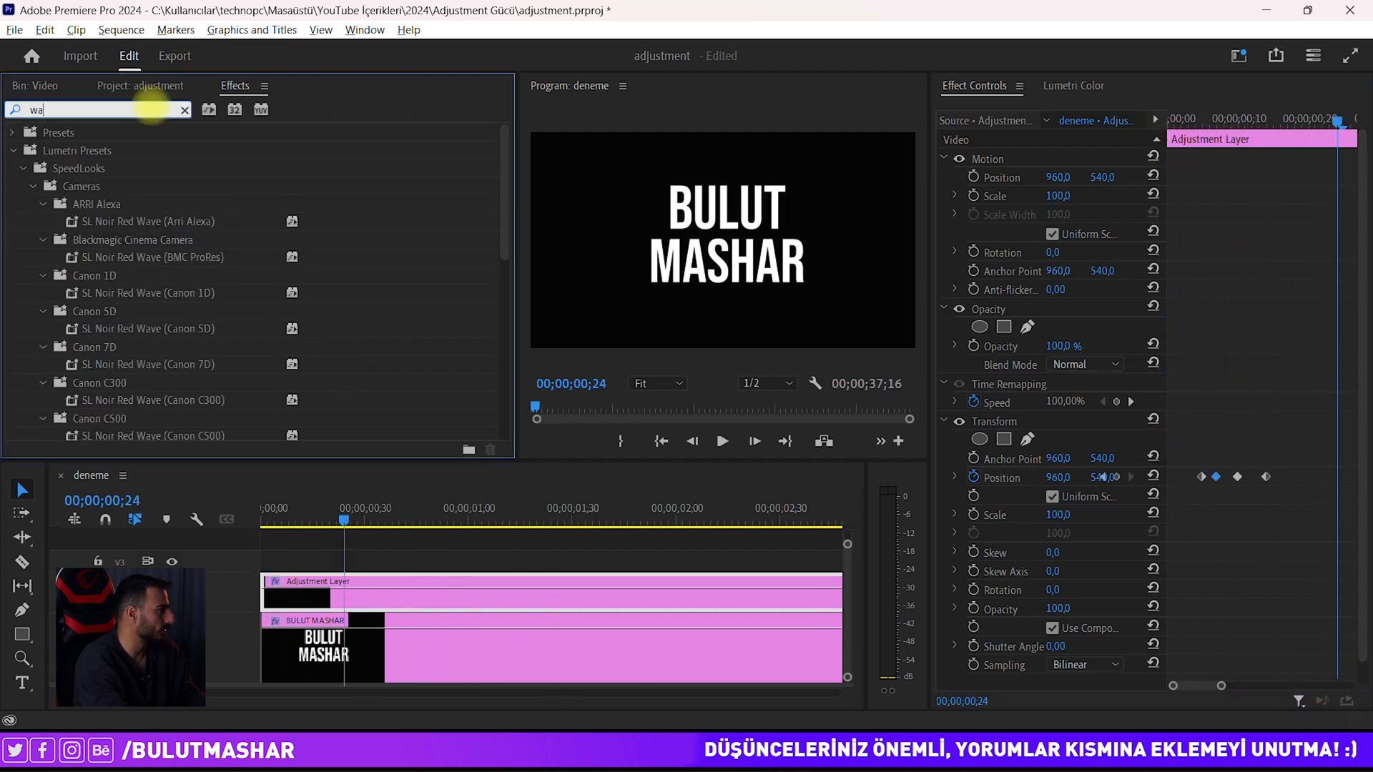
Step: Search 'war' and apply Wave Warp (Sine, height 10, width 40) to the Adjustment Layer
type("war")
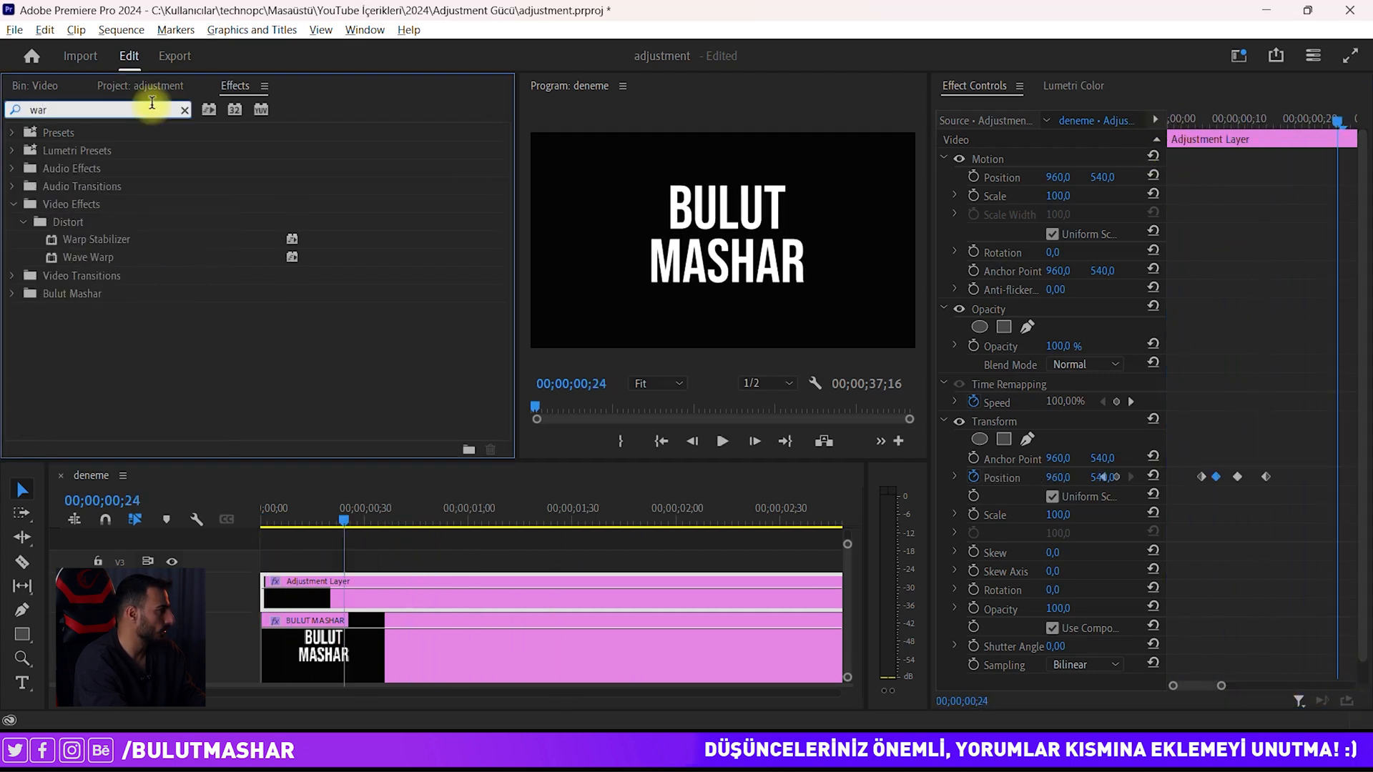
left_click(127, 262)
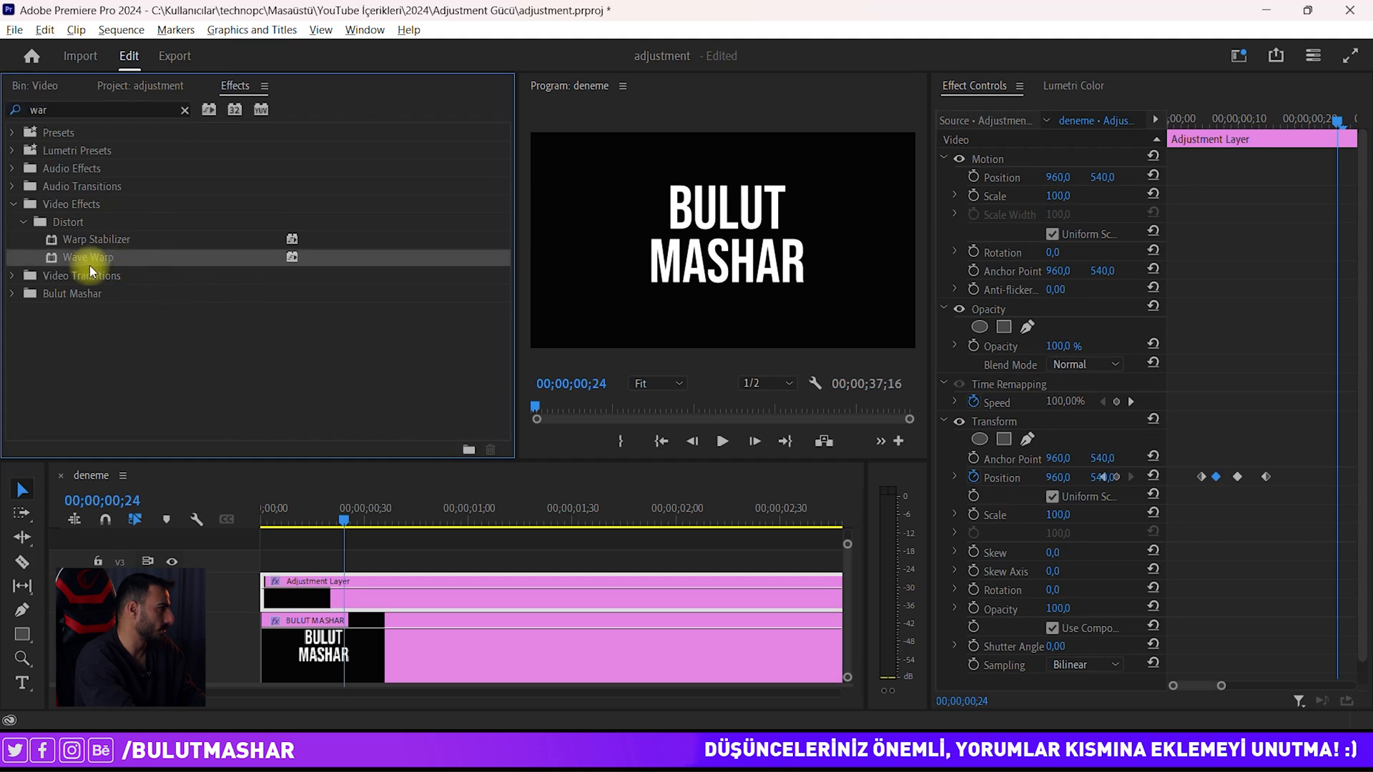
left_click_drag(109, 265, 313, 592)
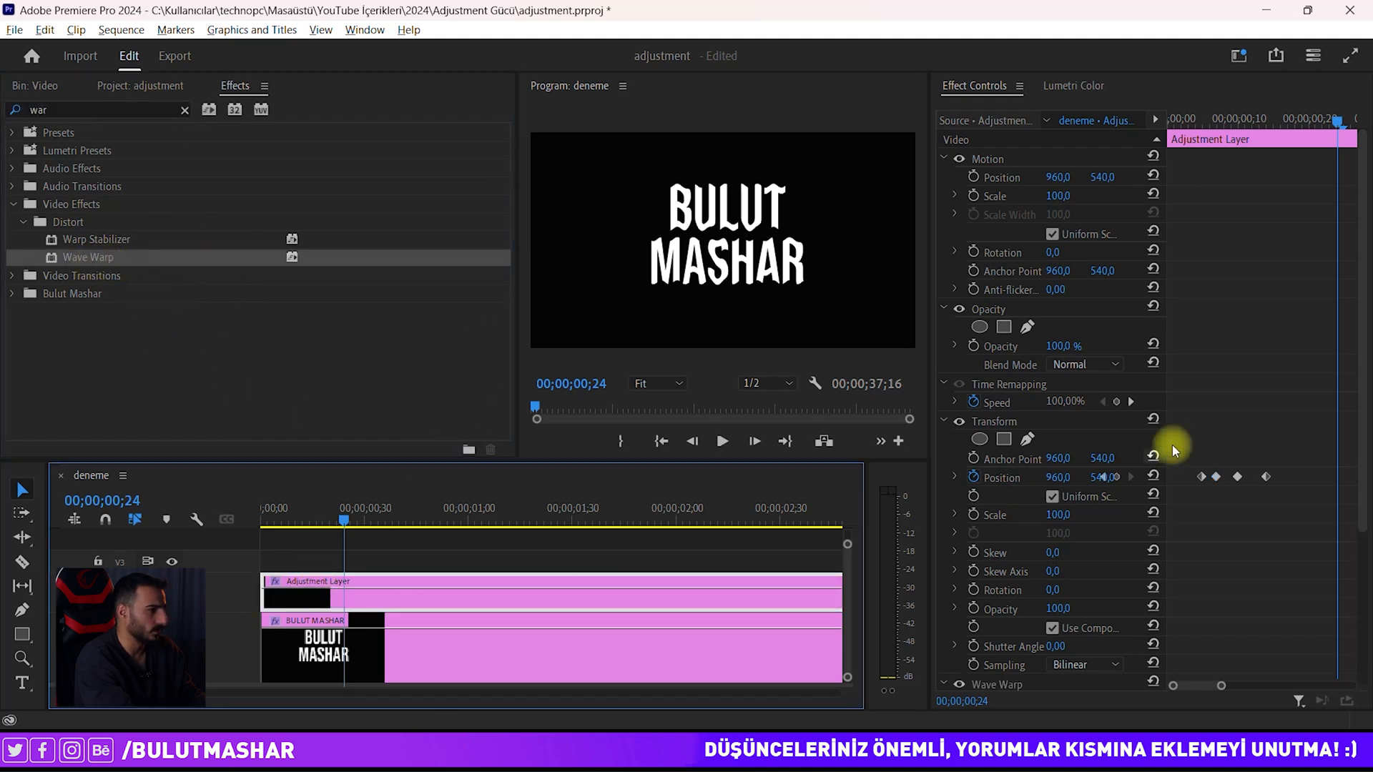
left_click_drag(1362, 352, 1361, 438)
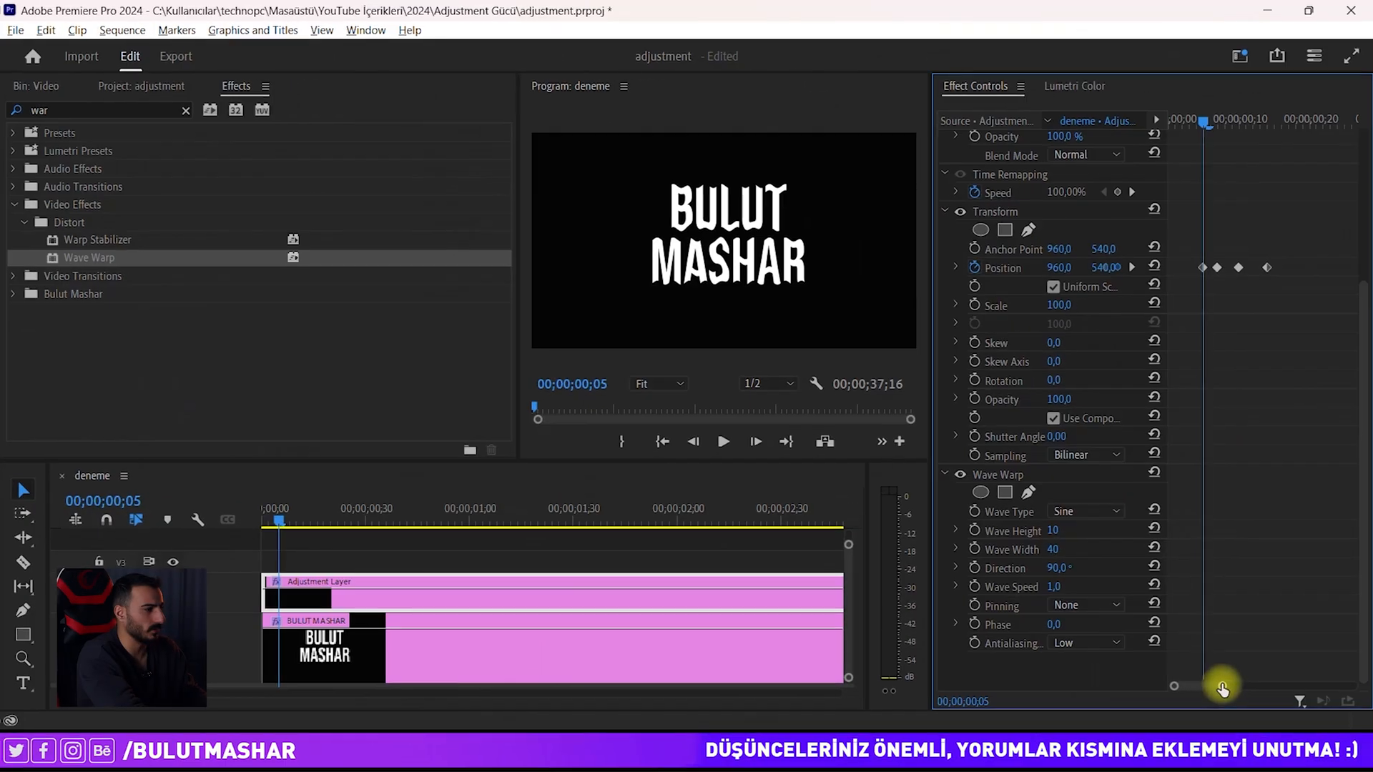
left_click_drag(1210, 688, 1220, 684)
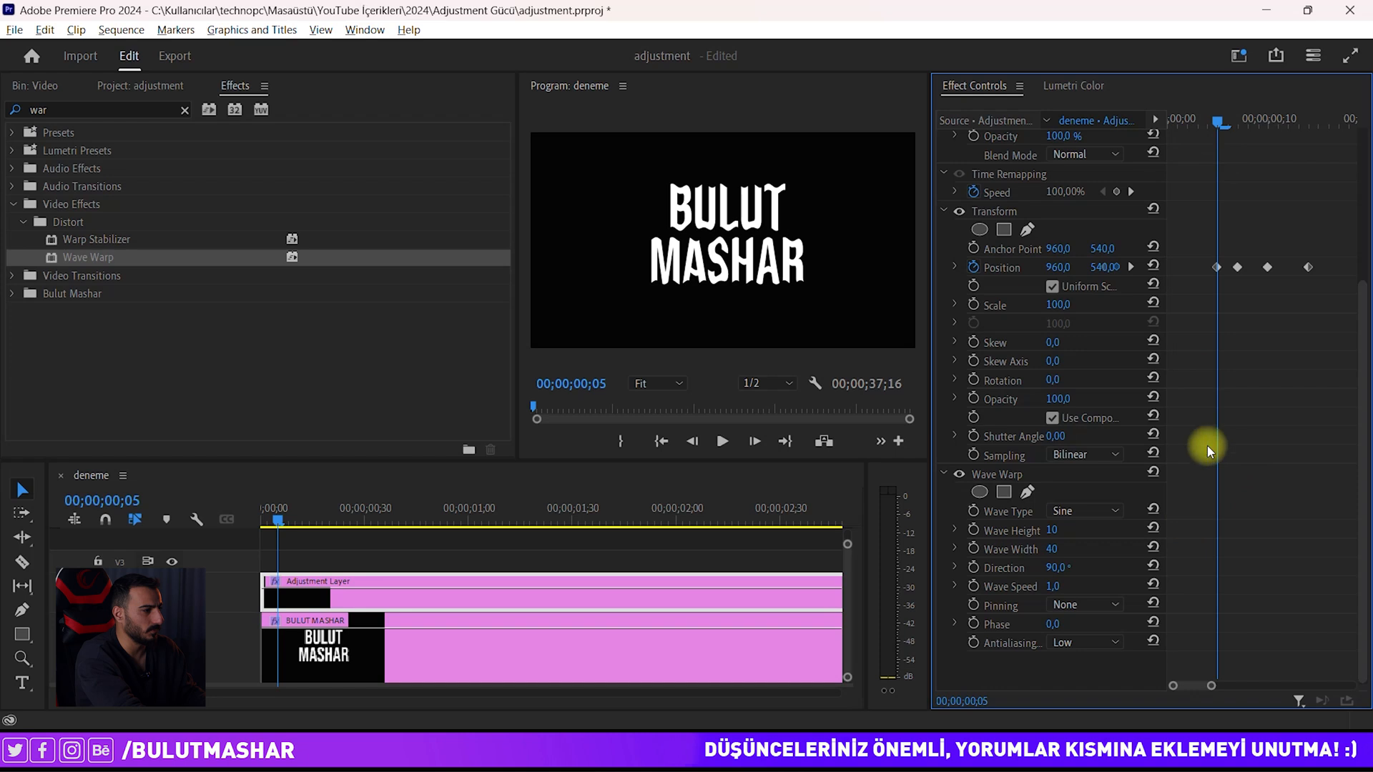
Step: Set the Wave Warp type to Square and keyframe Wave Height at 0
left_click(1075, 510)
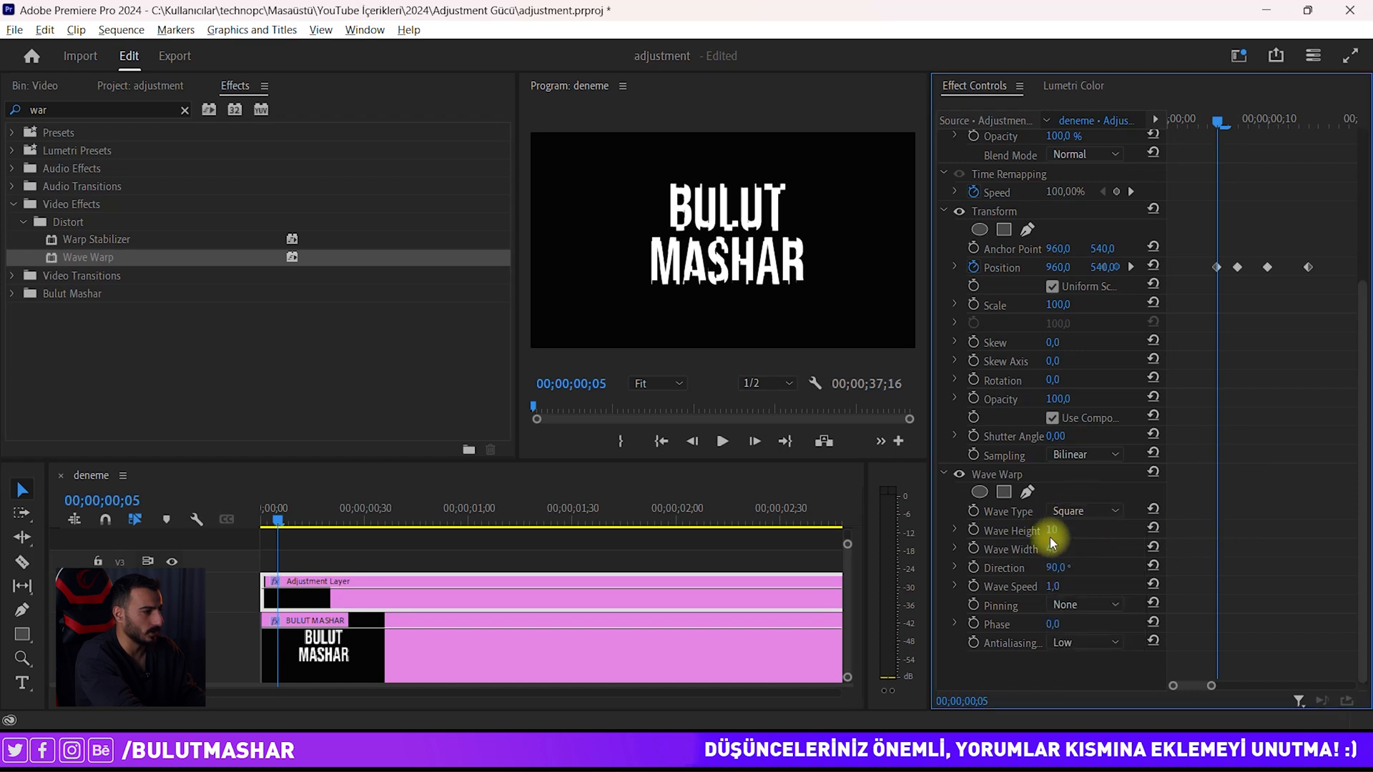
left_click(973, 530)
left_click(1052, 530)
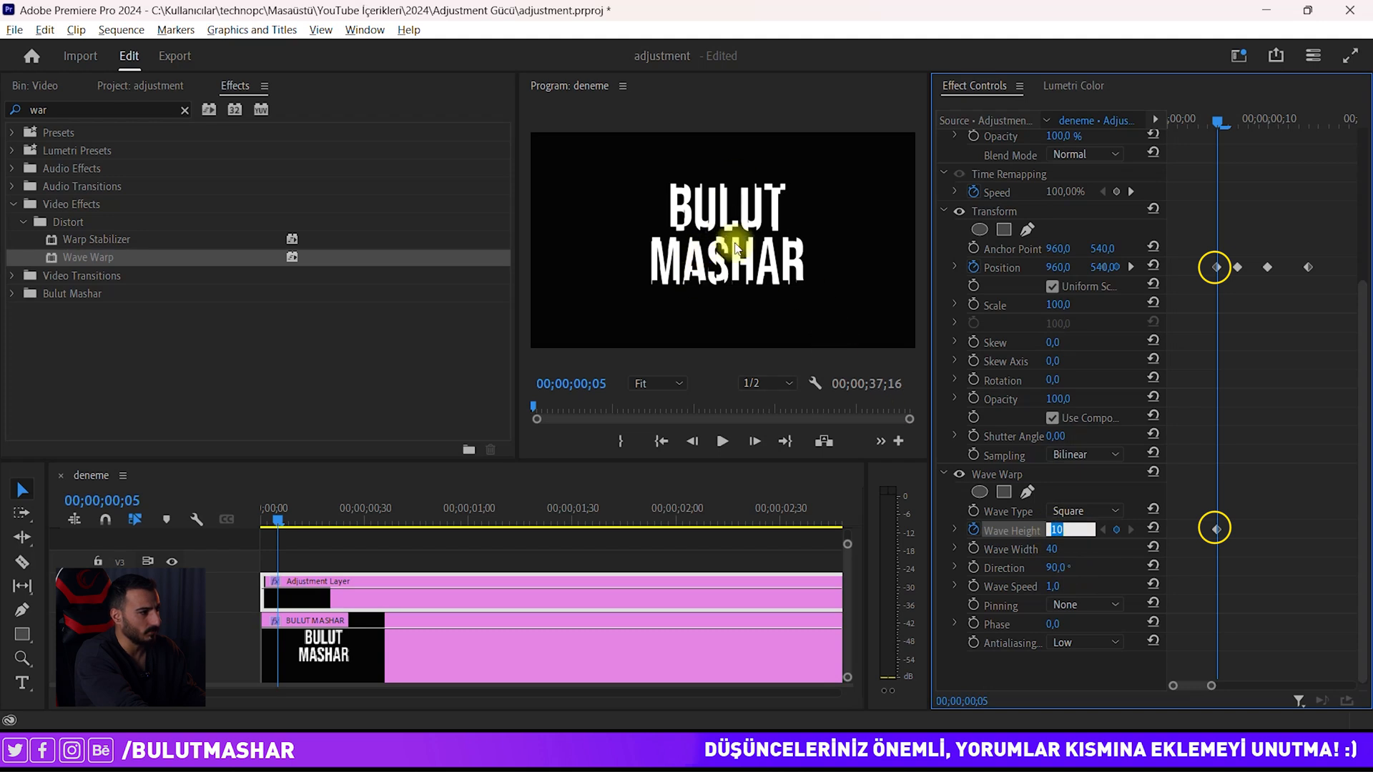
left_click_drag(517, 286, 380, 284)
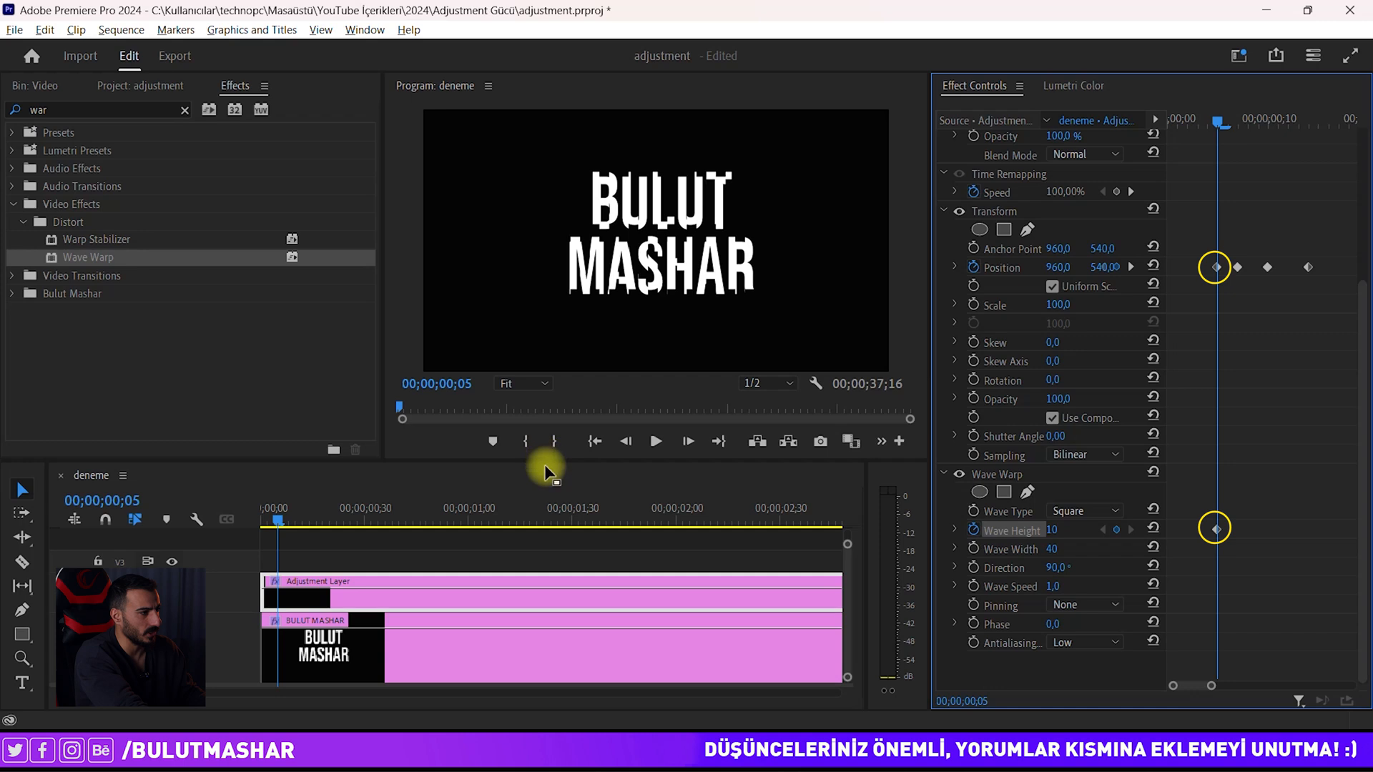
left_click_drag(543, 462, 825, 484)
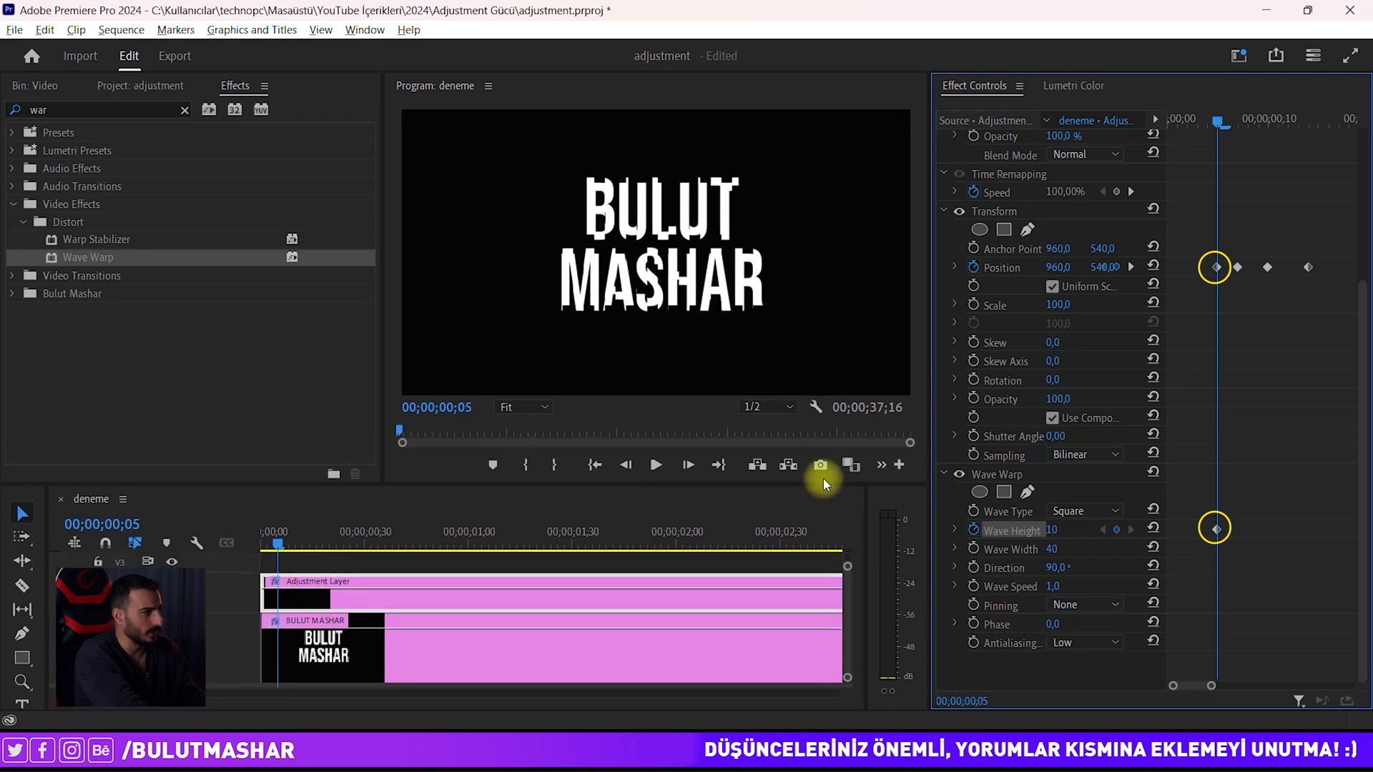
mouse_move(1049, 529)
left_mouse_down()
mouse_move(1090, 530)
mouse_move(1036, 535)
mouse_move(1070, 536)
mouse_move(1058, 532)
left_mouse_up()
left_click(1060, 530)
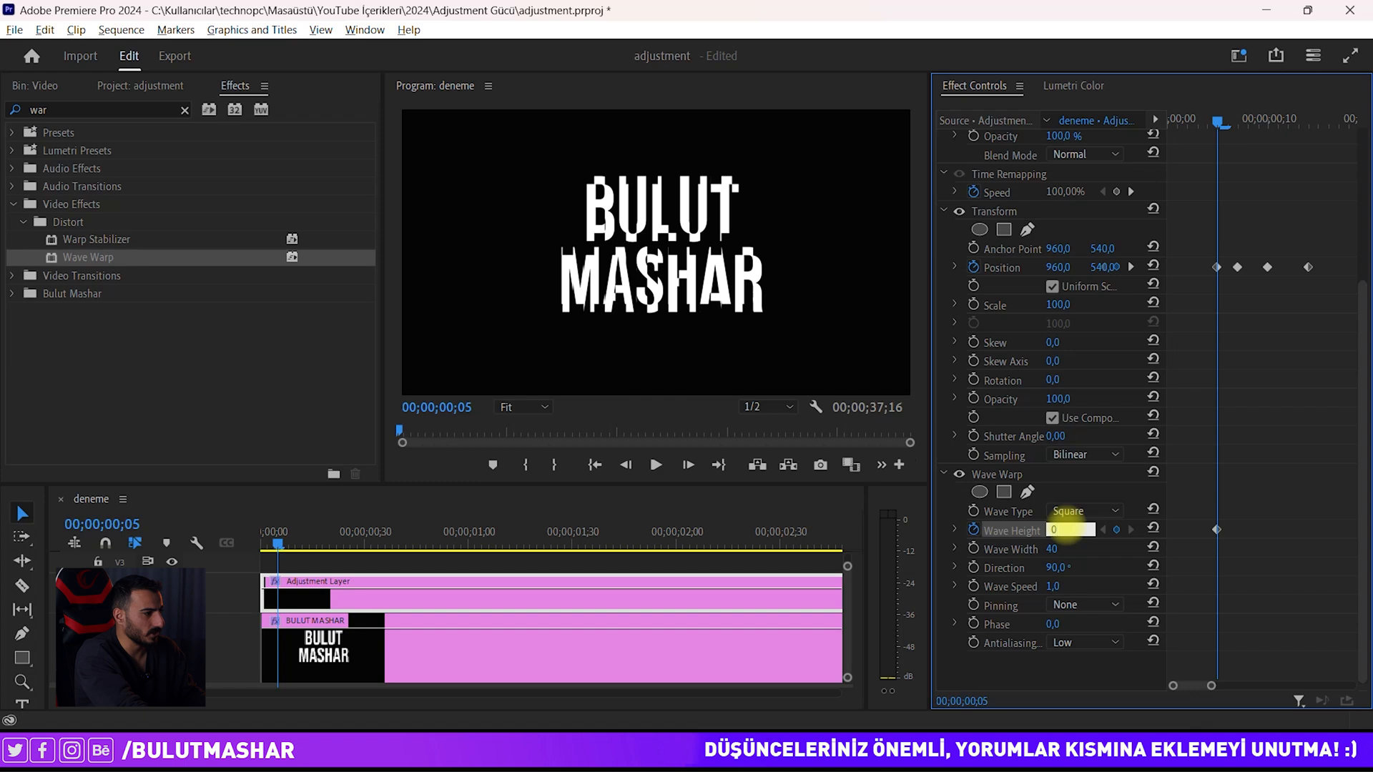
key("Return")
Step: Add Wave Height keyframes of 25 at frames 7 and 10, back to 0 at frame 14
left_click_drag(1221, 123, 1240, 122)
left_click(1059, 530)
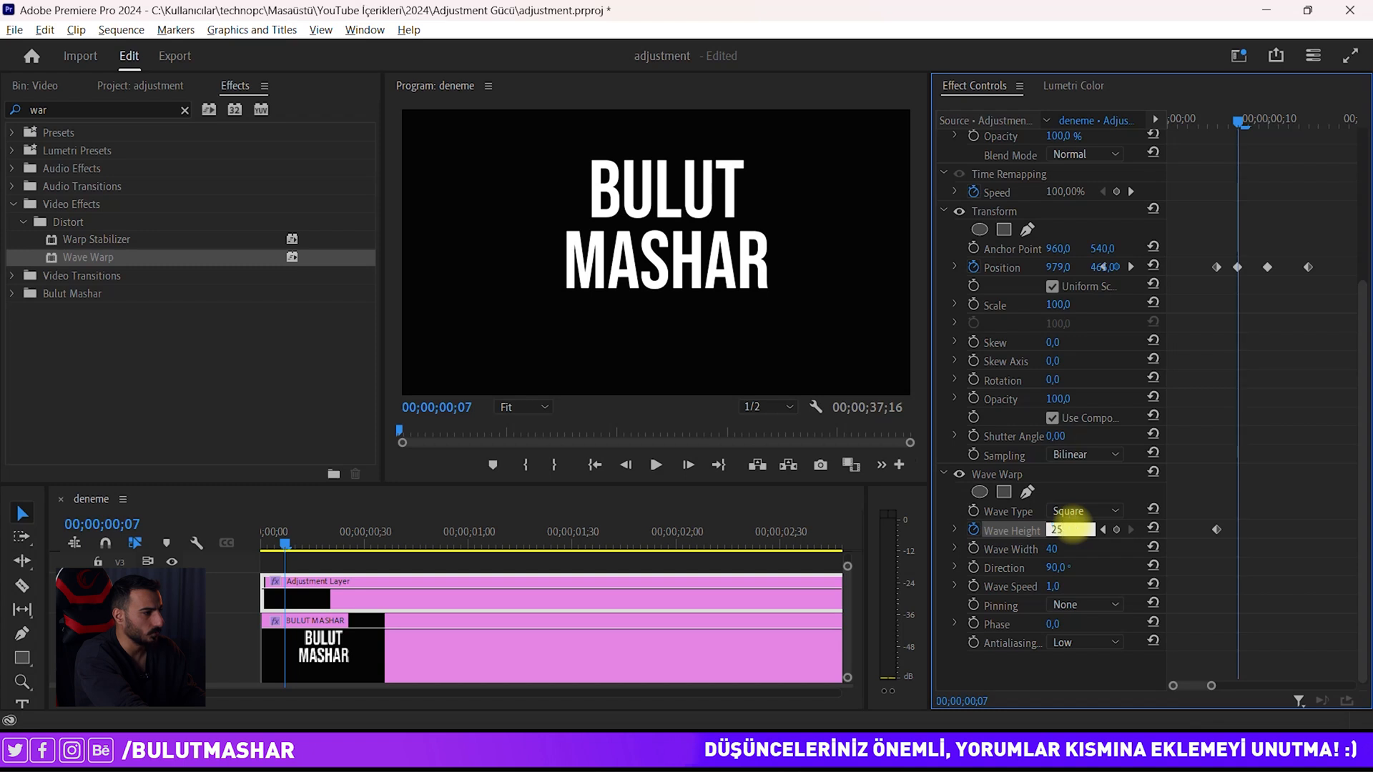
key("Return")
left_click_drag(1246, 123, 1268, 118)
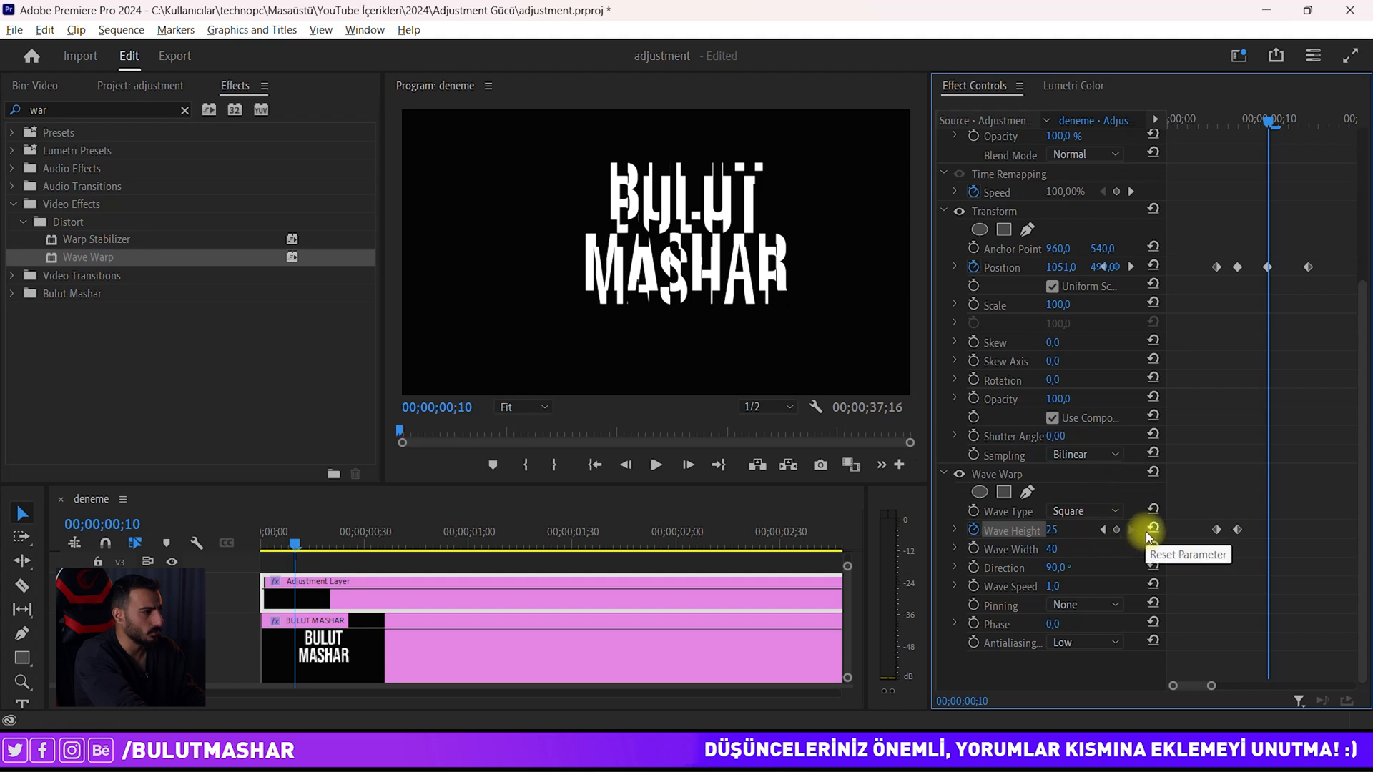
left_click(1117, 530)
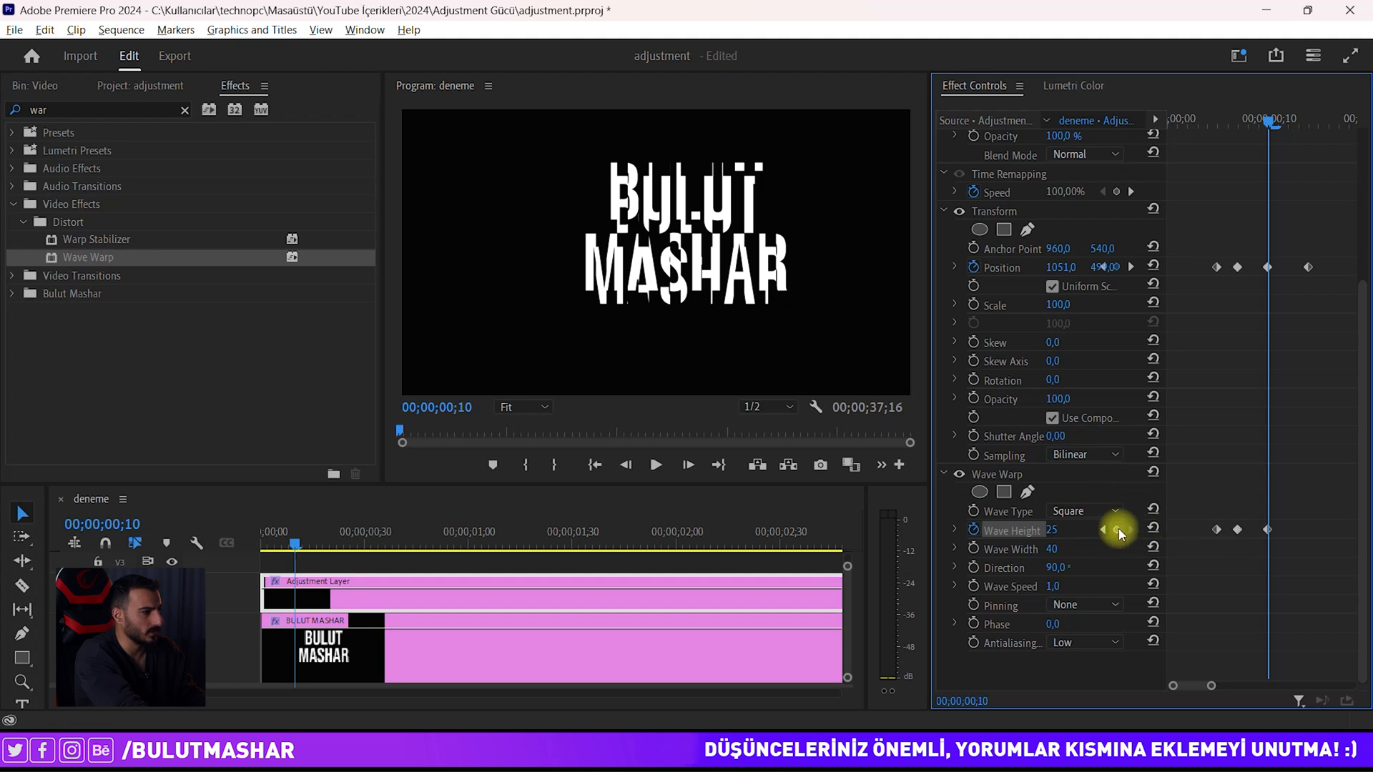
left_click_drag(1263, 129, 1311, 123)
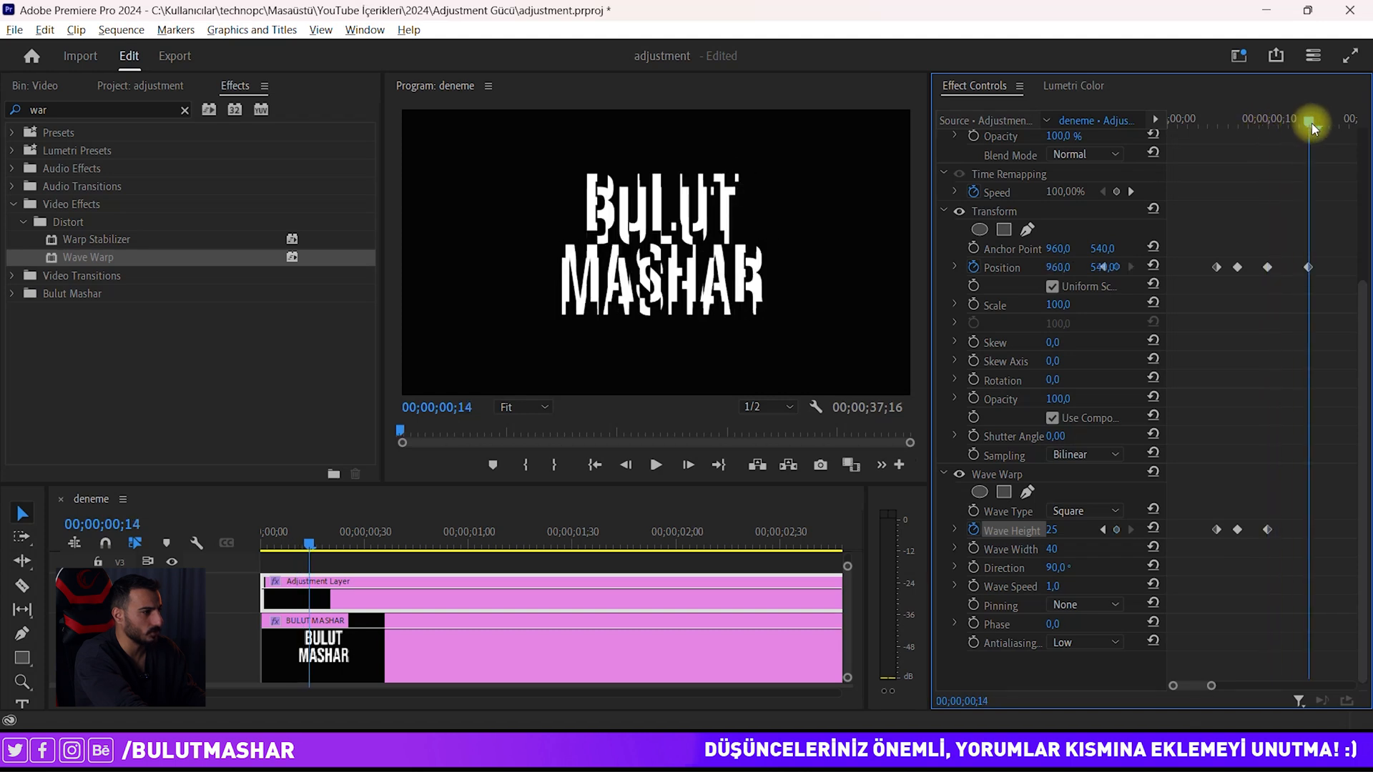
left_click(1070, 527)
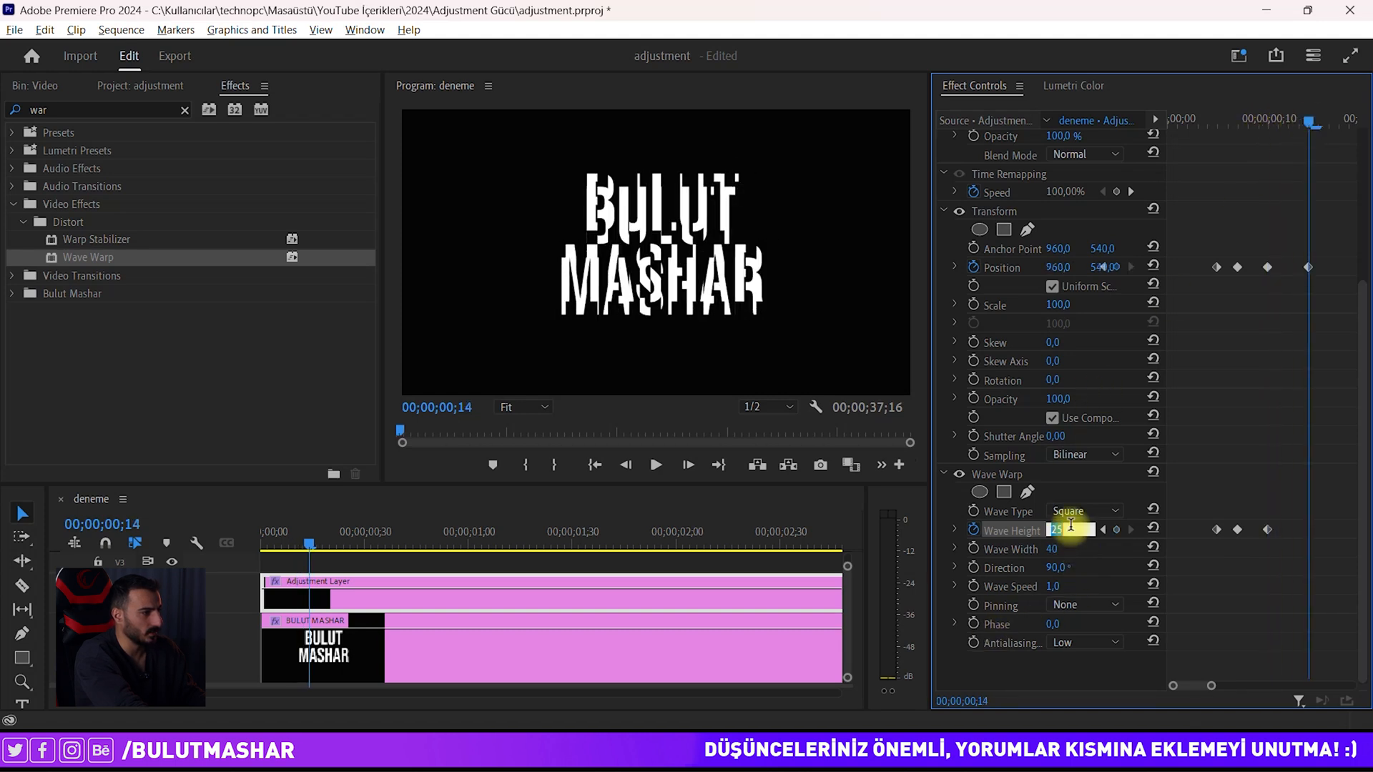
key("Return")
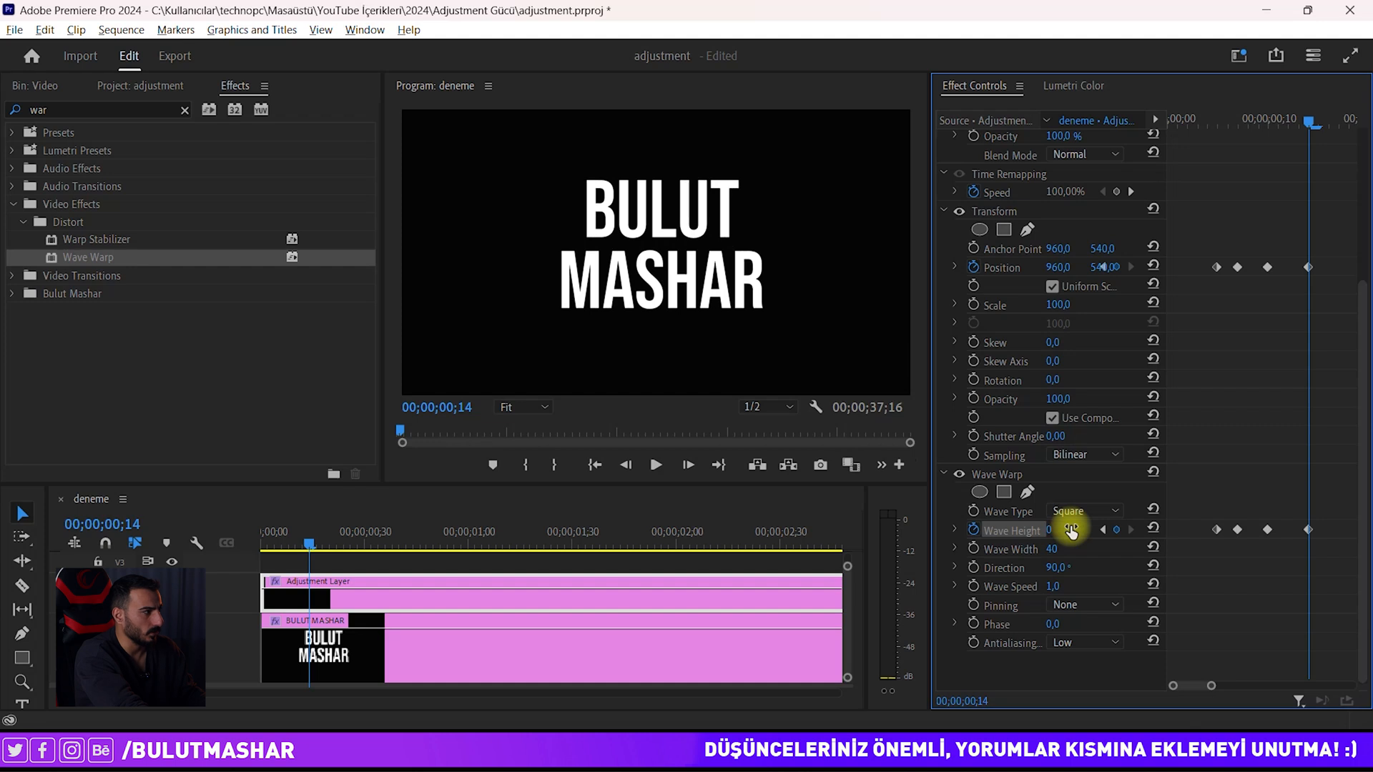
Step: Set the Wave Warp direction to 92° and play back the glitch
left_click_drag(1195, 120, 1248, 120)
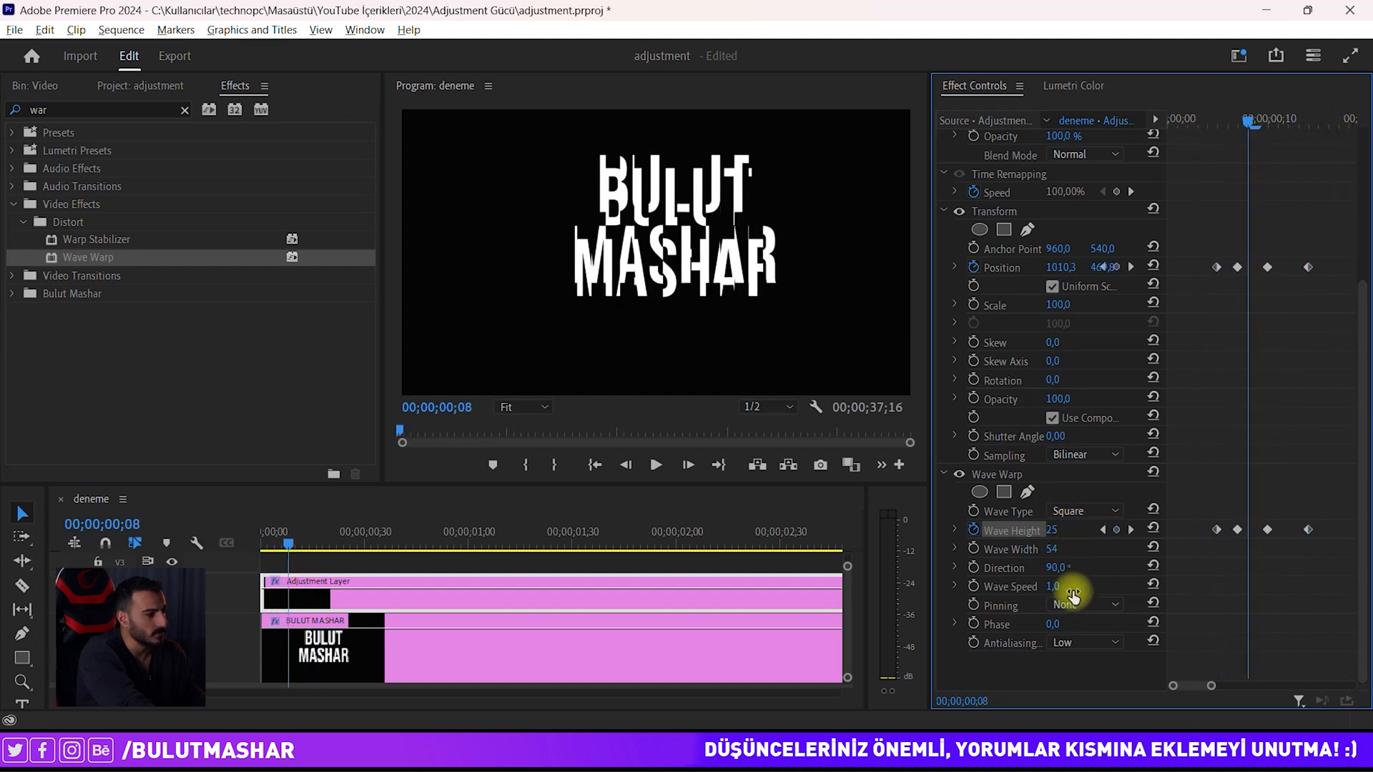
mouse_move(1055, 567)
left_mouse_down()
mouse_move(1079, 560)
mouse_move(1052, 566)
mouse_move(1065, 564)
left_mouse_up()
left_click_drag(1234, 125, 1268, 139)
key("space")
key("space")
Step: Collapse Wave Warp and Transform, then apply VR Digital Glitch found by searching 'vr'
left_click(944, 475)
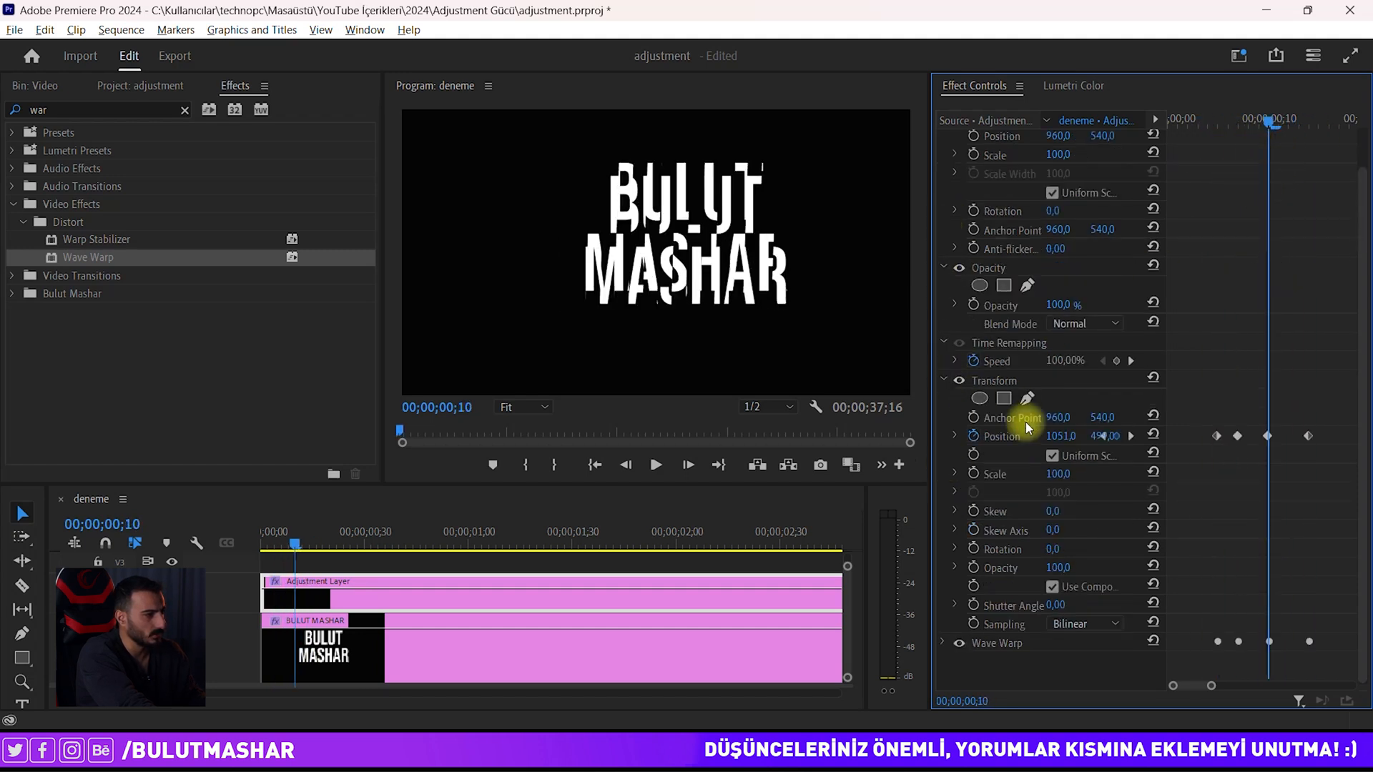
left_click(943, 380)
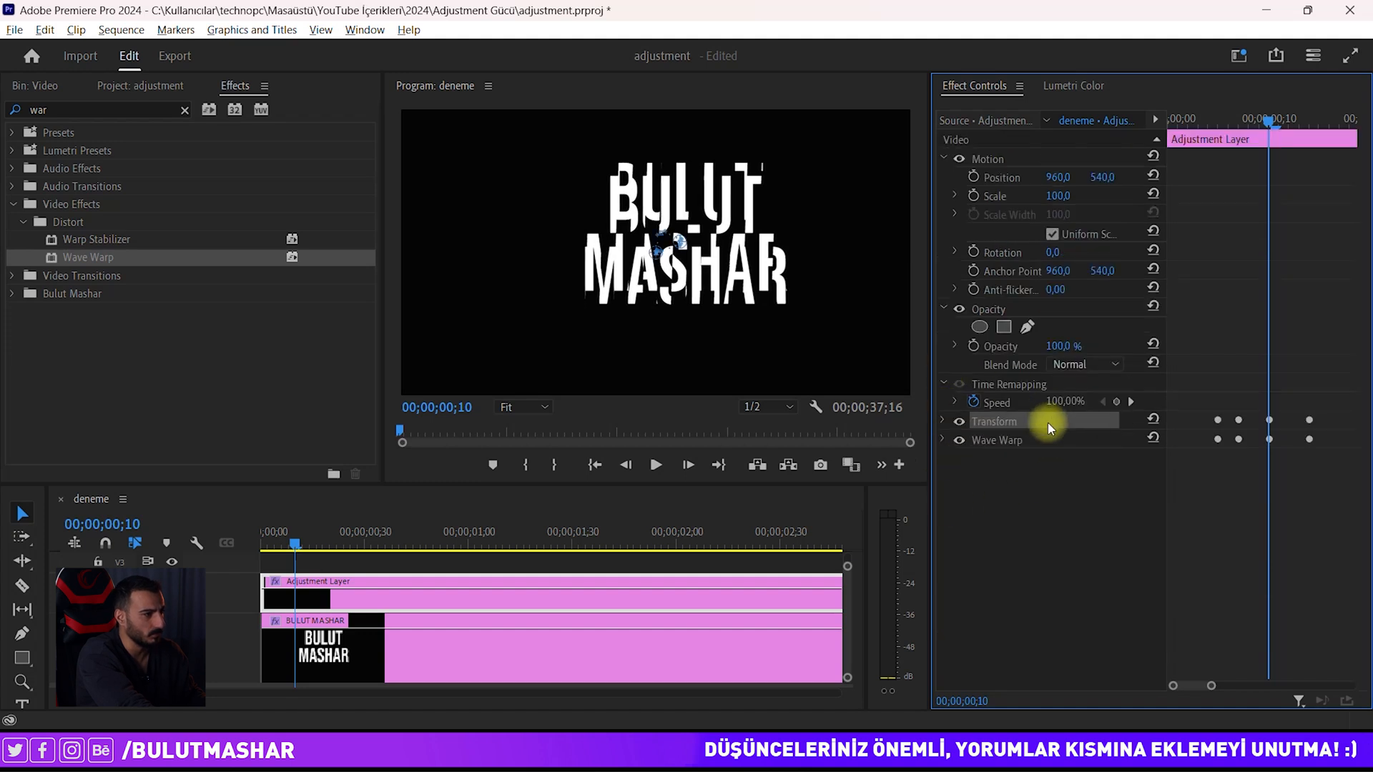
left_click_drag(1350, 362, 1188, 477)
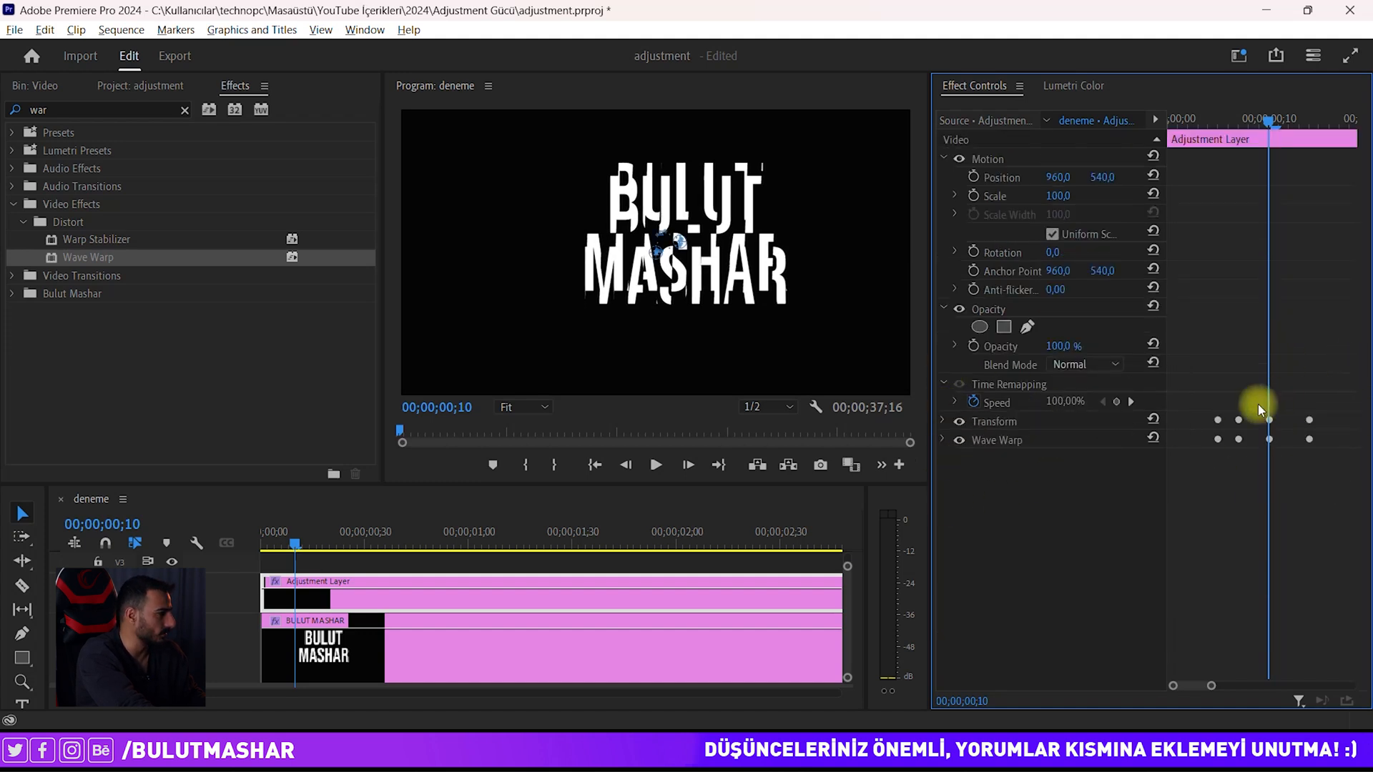
scroll(557, 589, "down", 2)
left_click(67, 109)
type("vr")
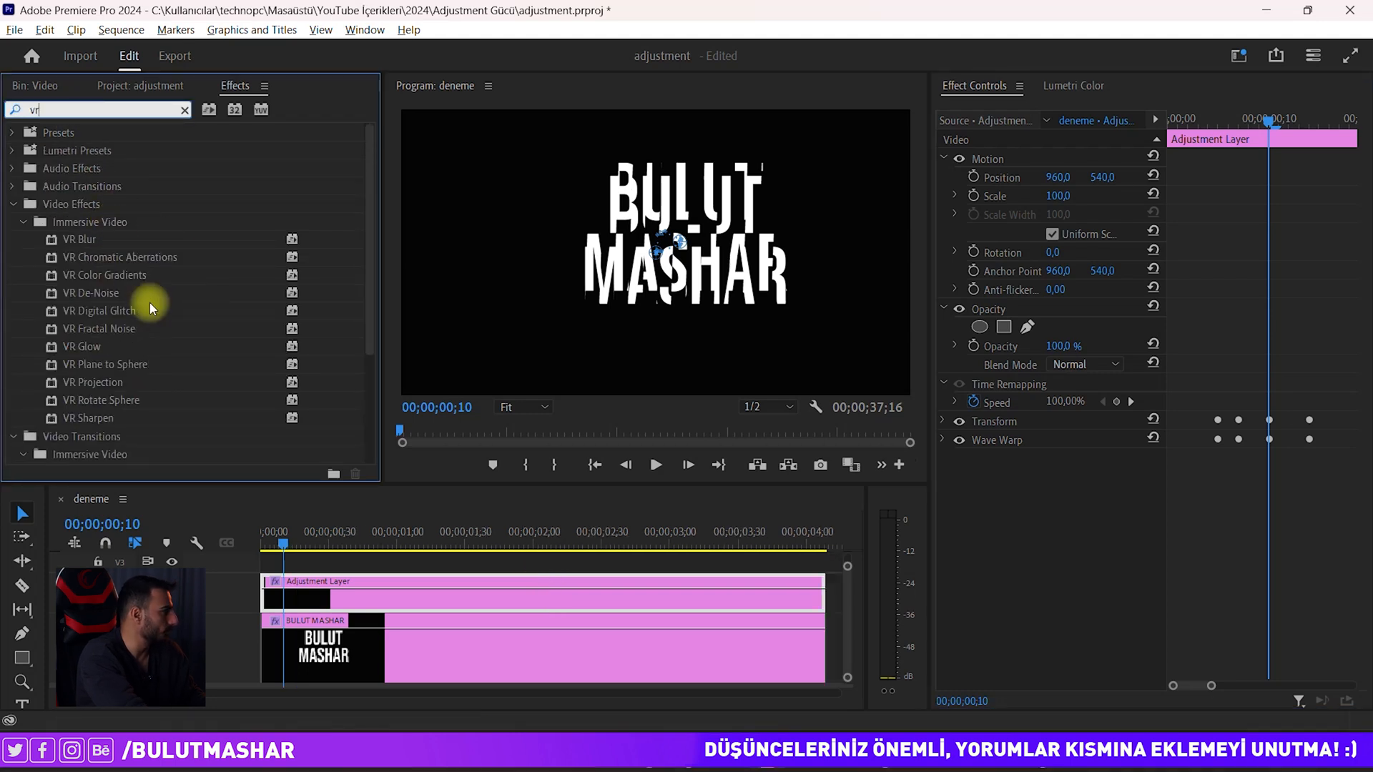
left_click(302, 307)
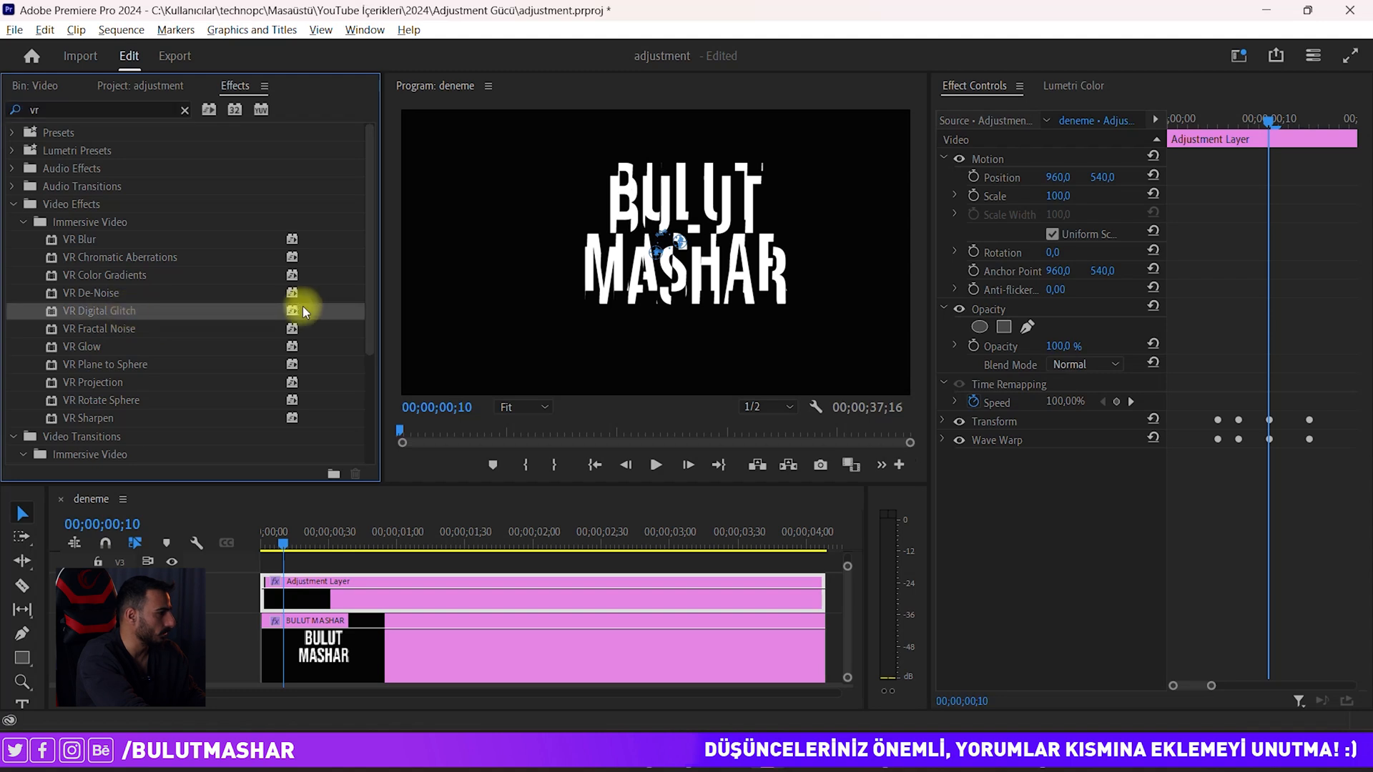
left_click_drag(126, 314, 304, 593)
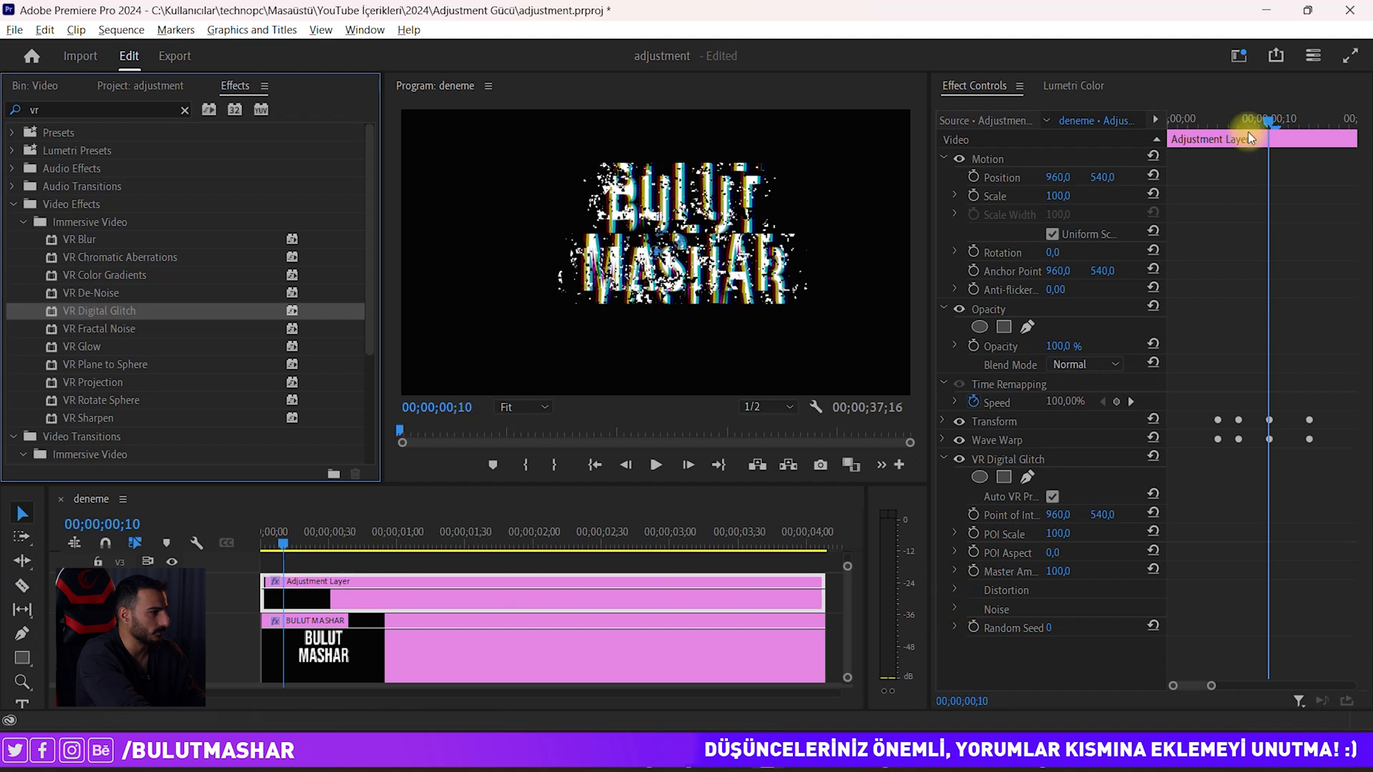
Step: At the first shake keyframe, expand Distortion and try out Color Distortion values
left_click(1208, 118)
left_click_drag(1208, 118, 1219, 117)
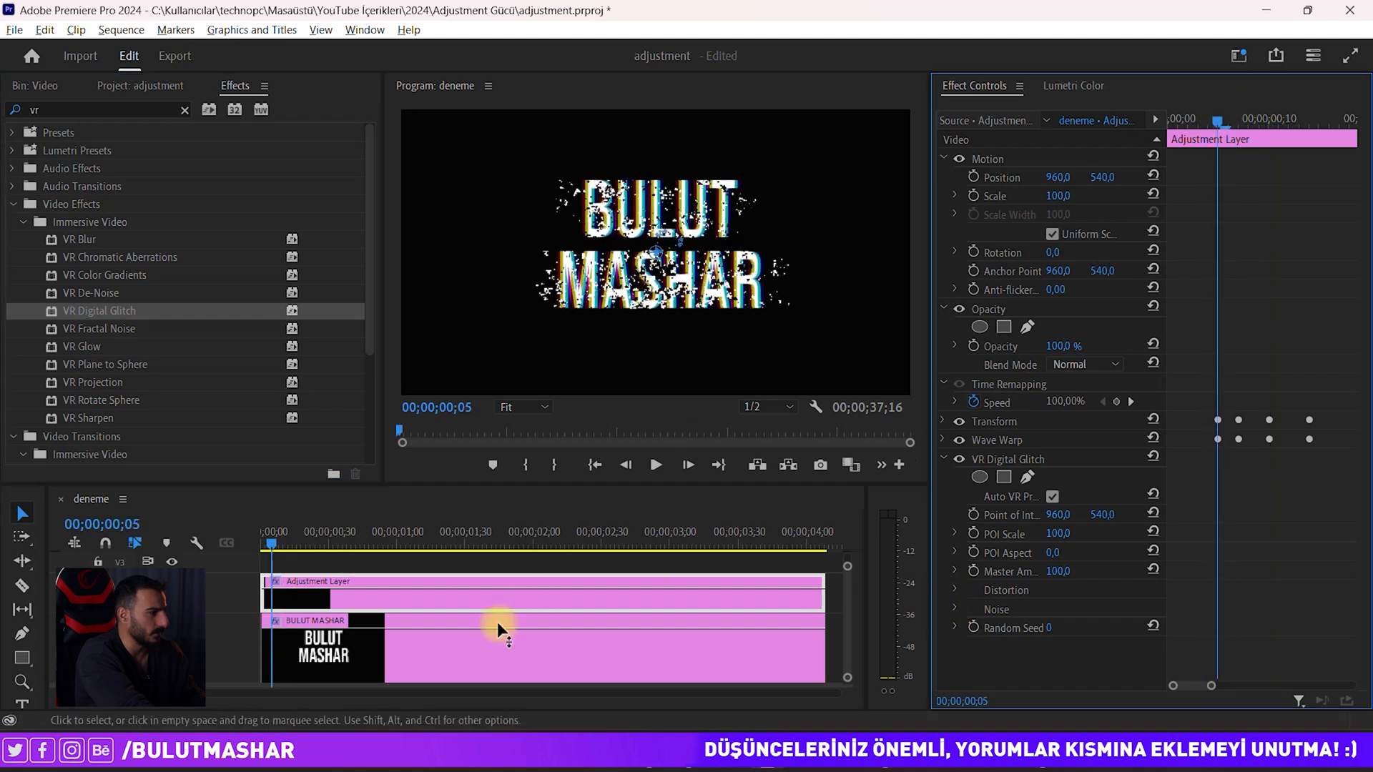
left_click(956, 589)
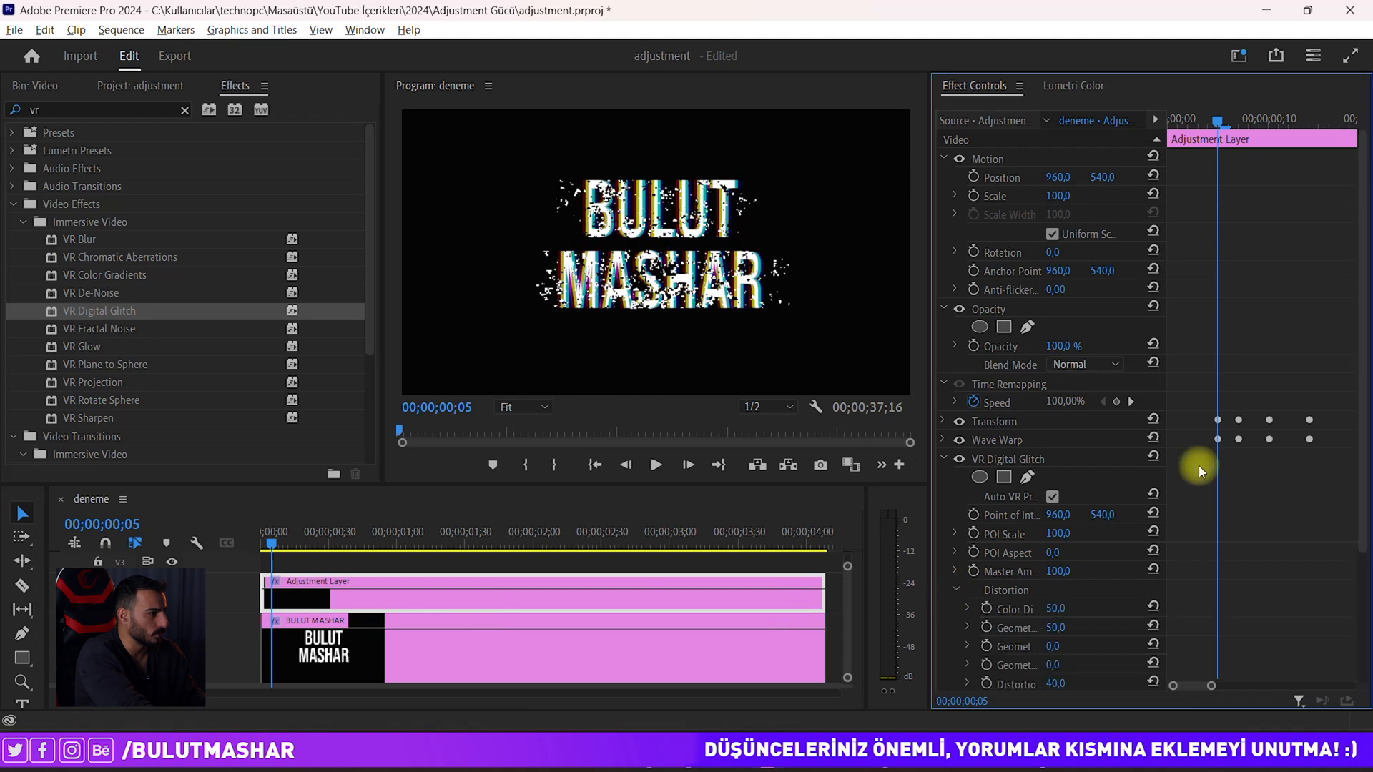
left_click_drag(1362, 362, 1363, 533)
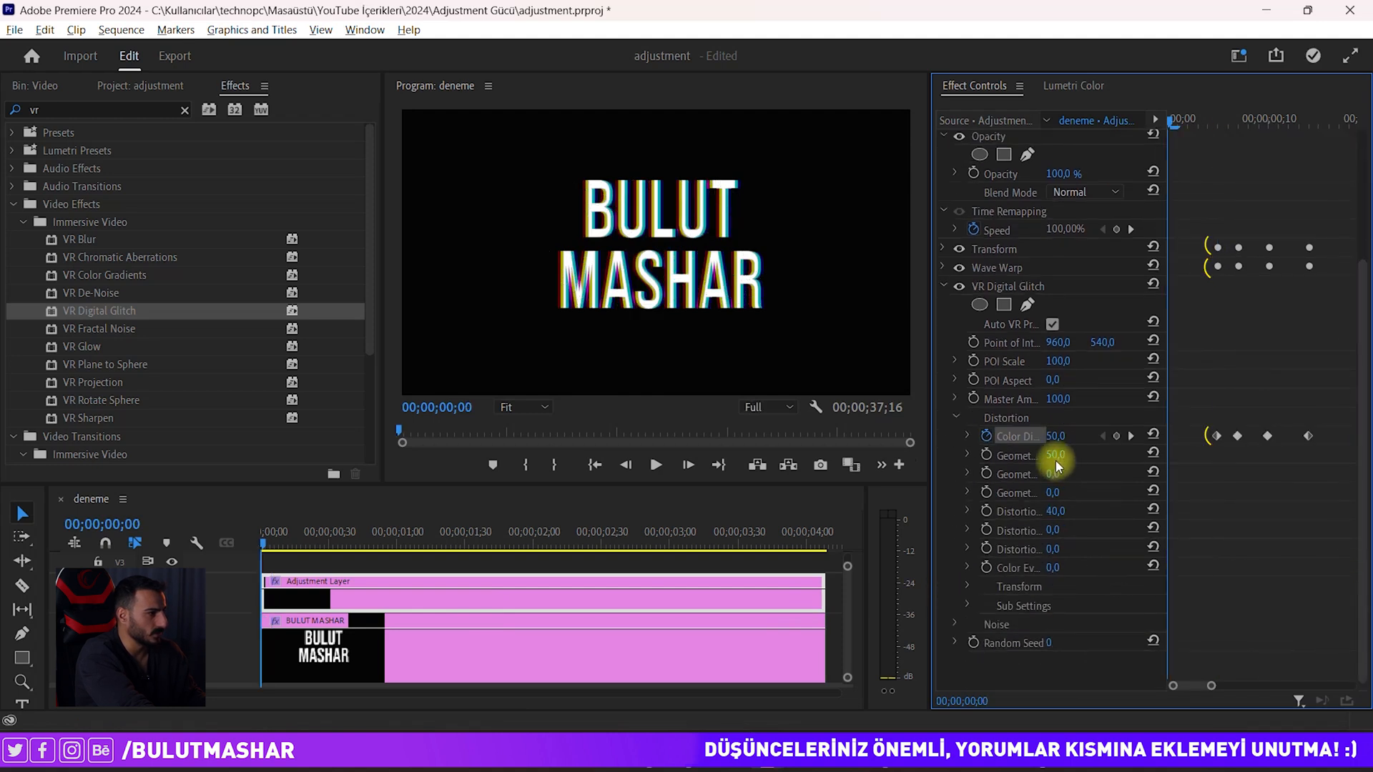
left_click_drag(1060, 455, 878, 450)
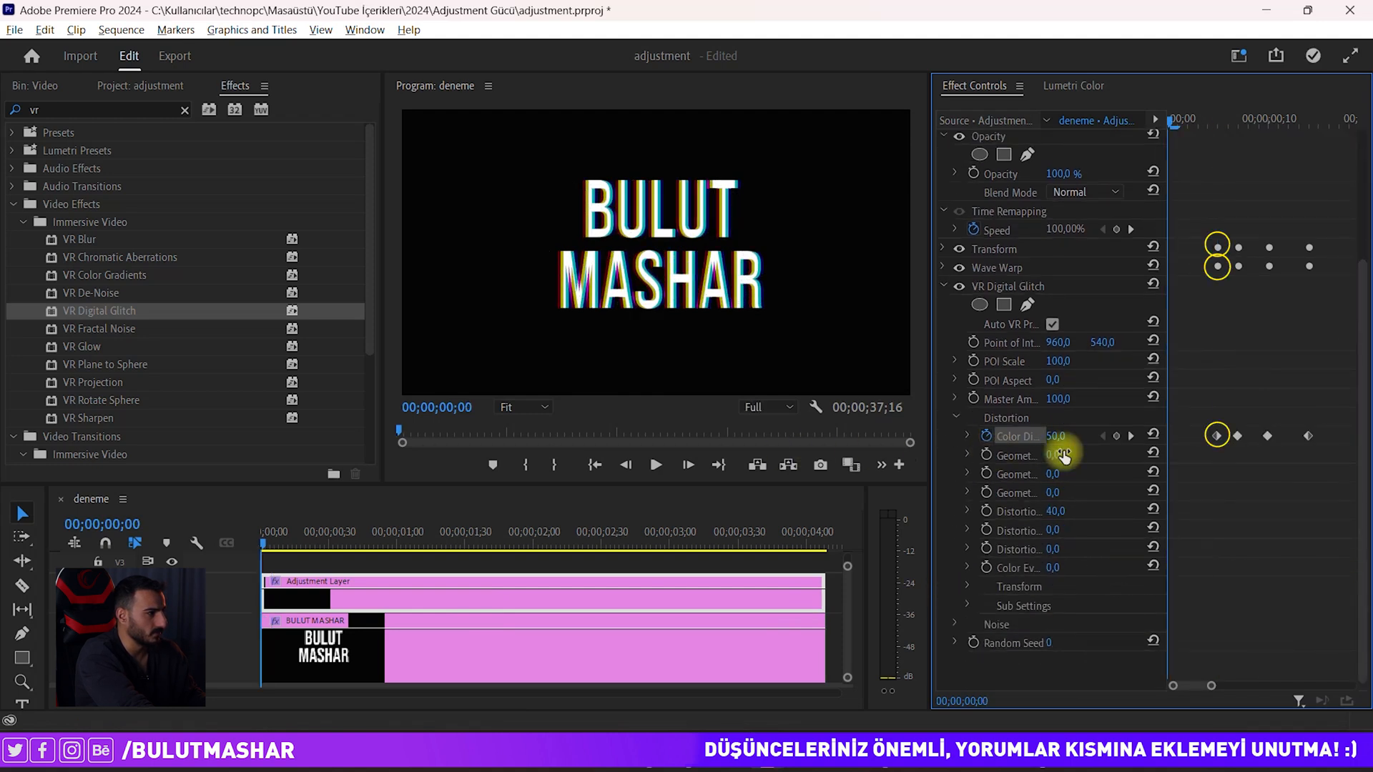
left_click_drag(1173, 123, 1219, 123)
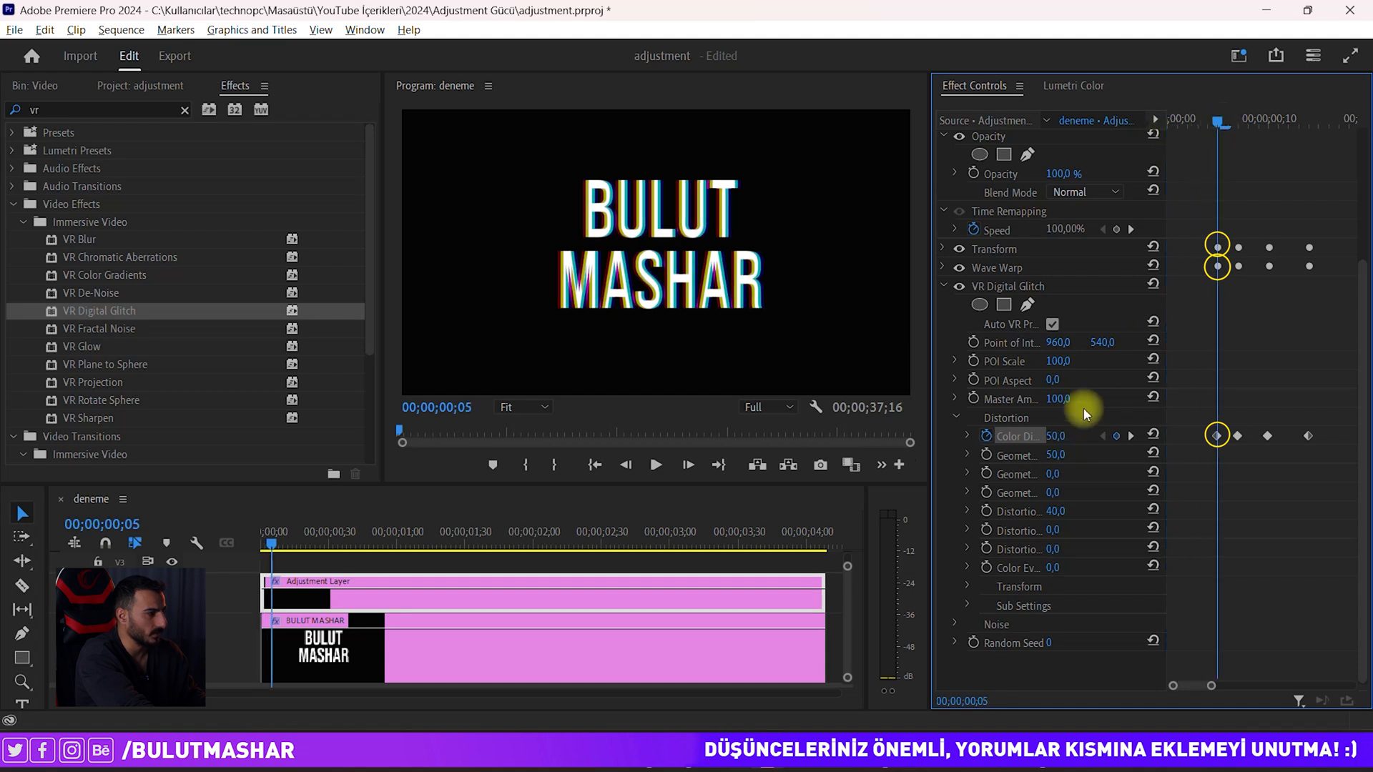
left_click_drag(1054, 437, 886, 437)
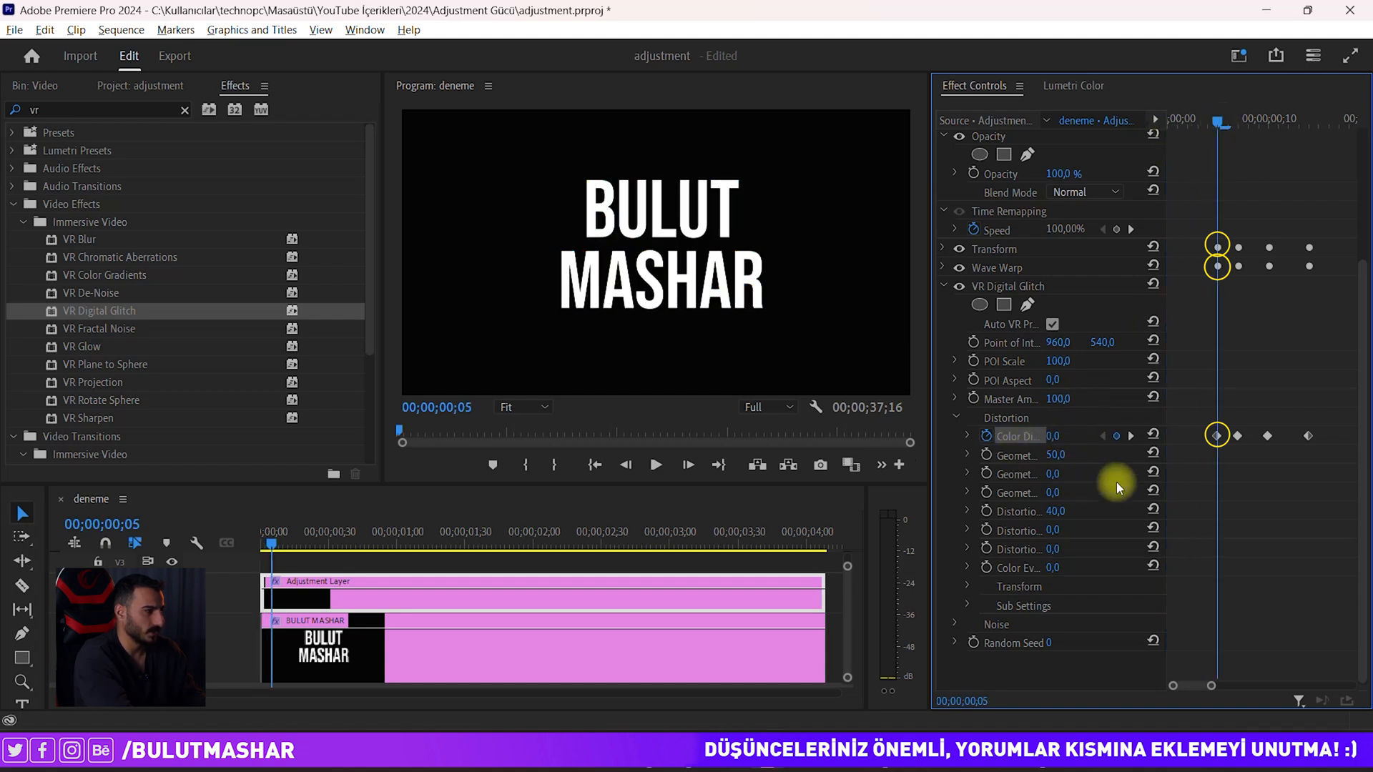
key("ctrl+z")
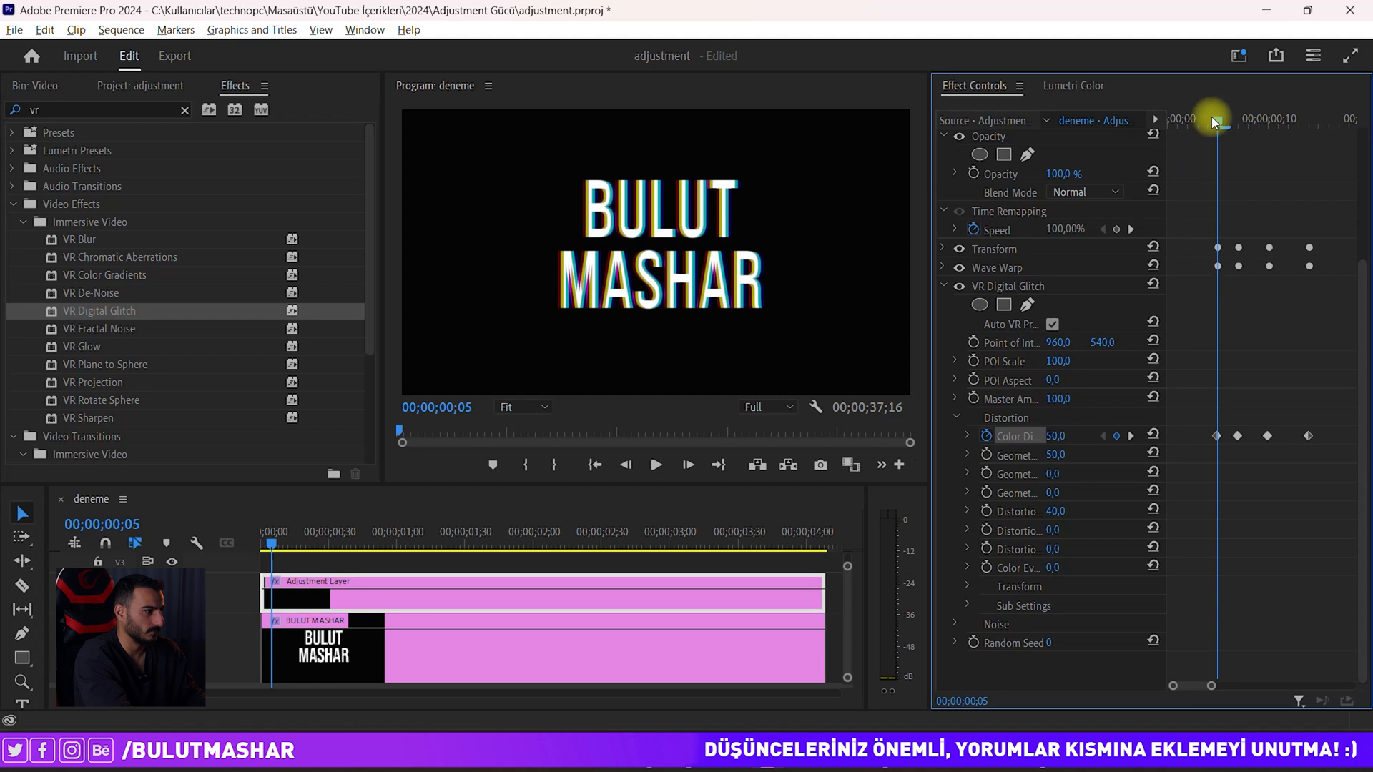
Step: Set Color Distortion to 0 at its first and last keyframes
left_click(1216, 435)
left_click_drag(1046, 438, 759, 433)
left_click_drag(1224, 119, 1311, 138)
left_click(1309, 436)
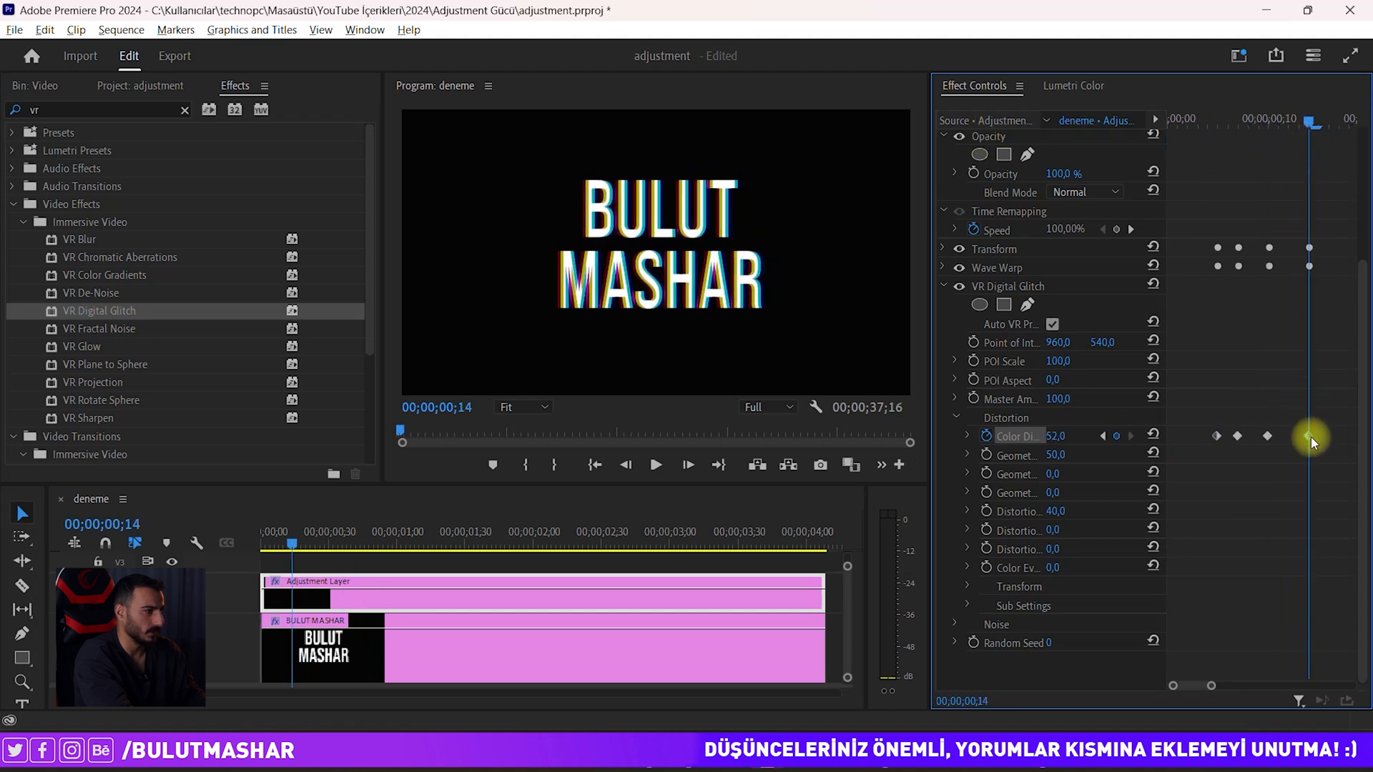
left_click(1056, 436)
type("0")
key("Return")
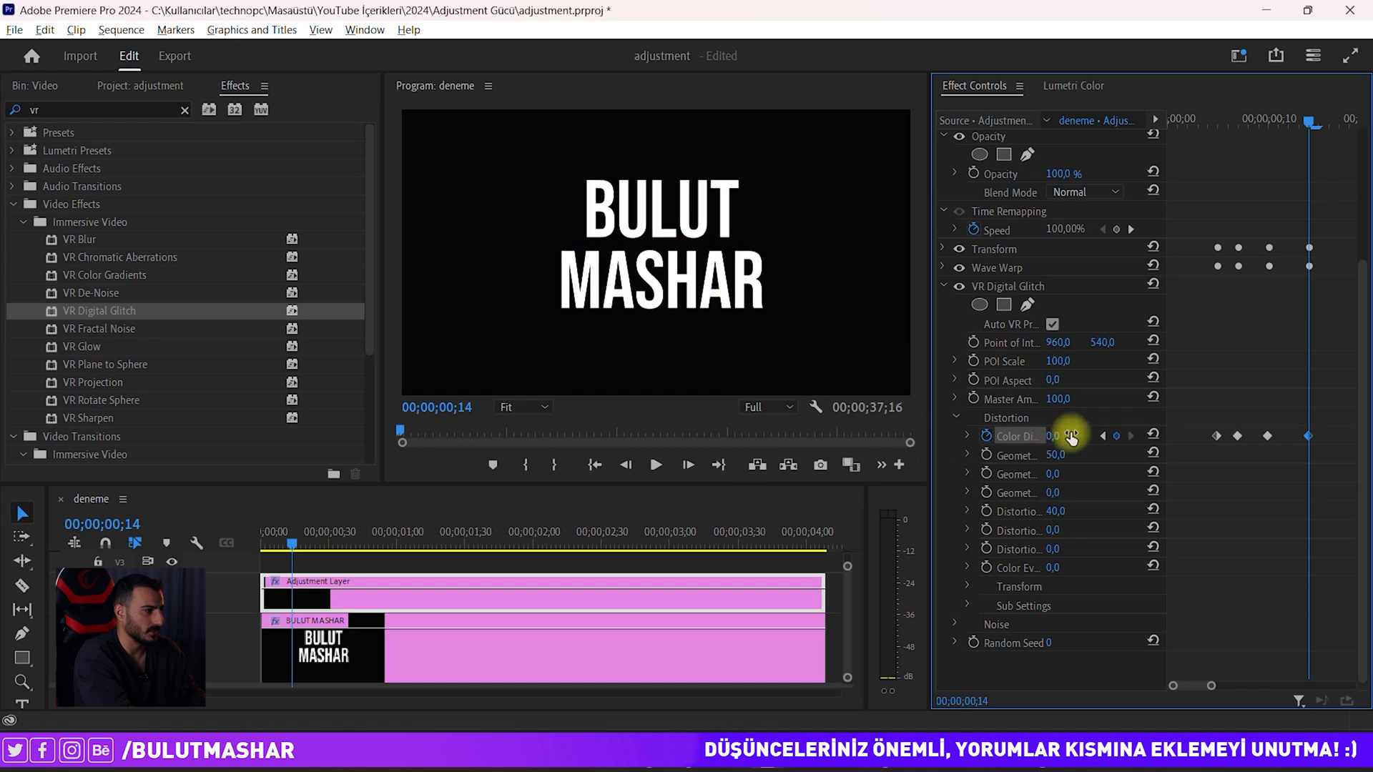
left_click_drag(1309, 121, 1209, 214)
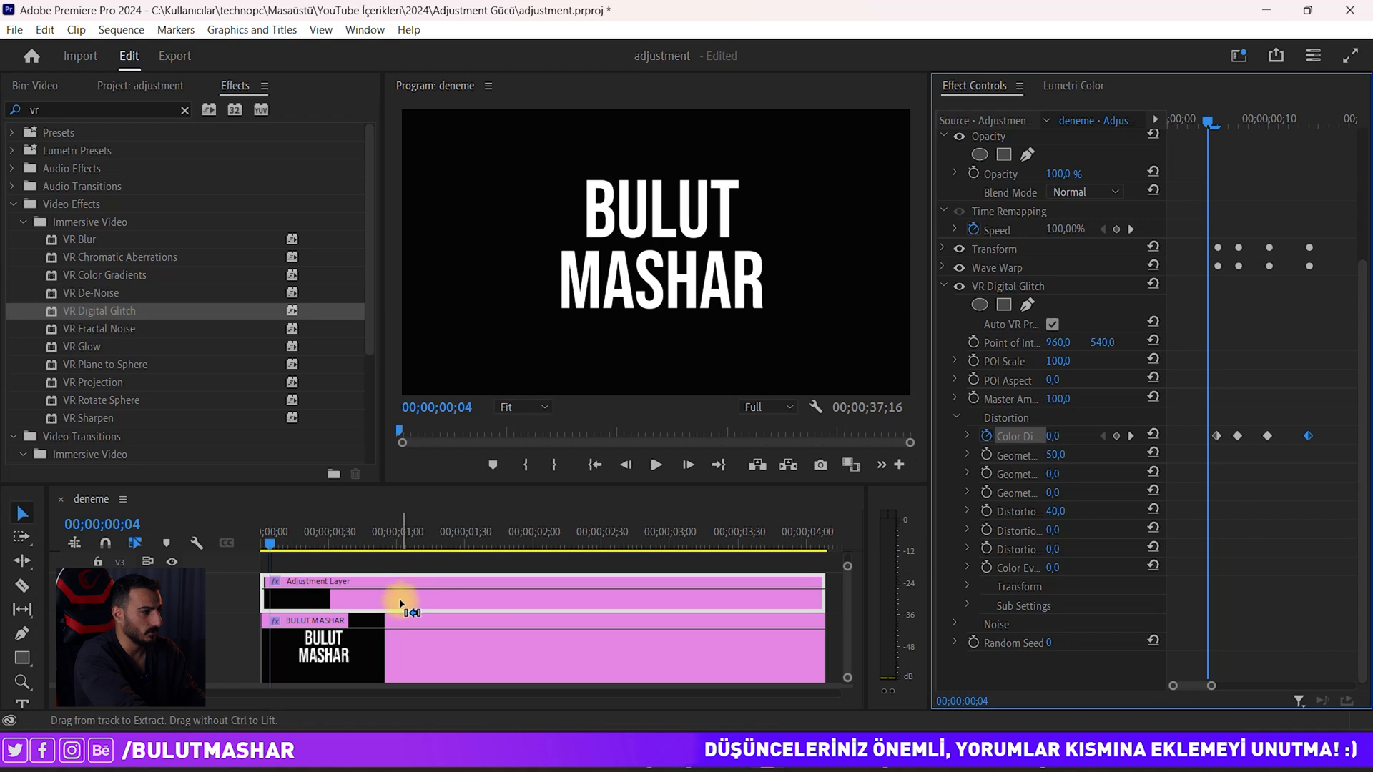
Step: Select the four Color Distortion keyframes and paste them at frame 24
key("minus")
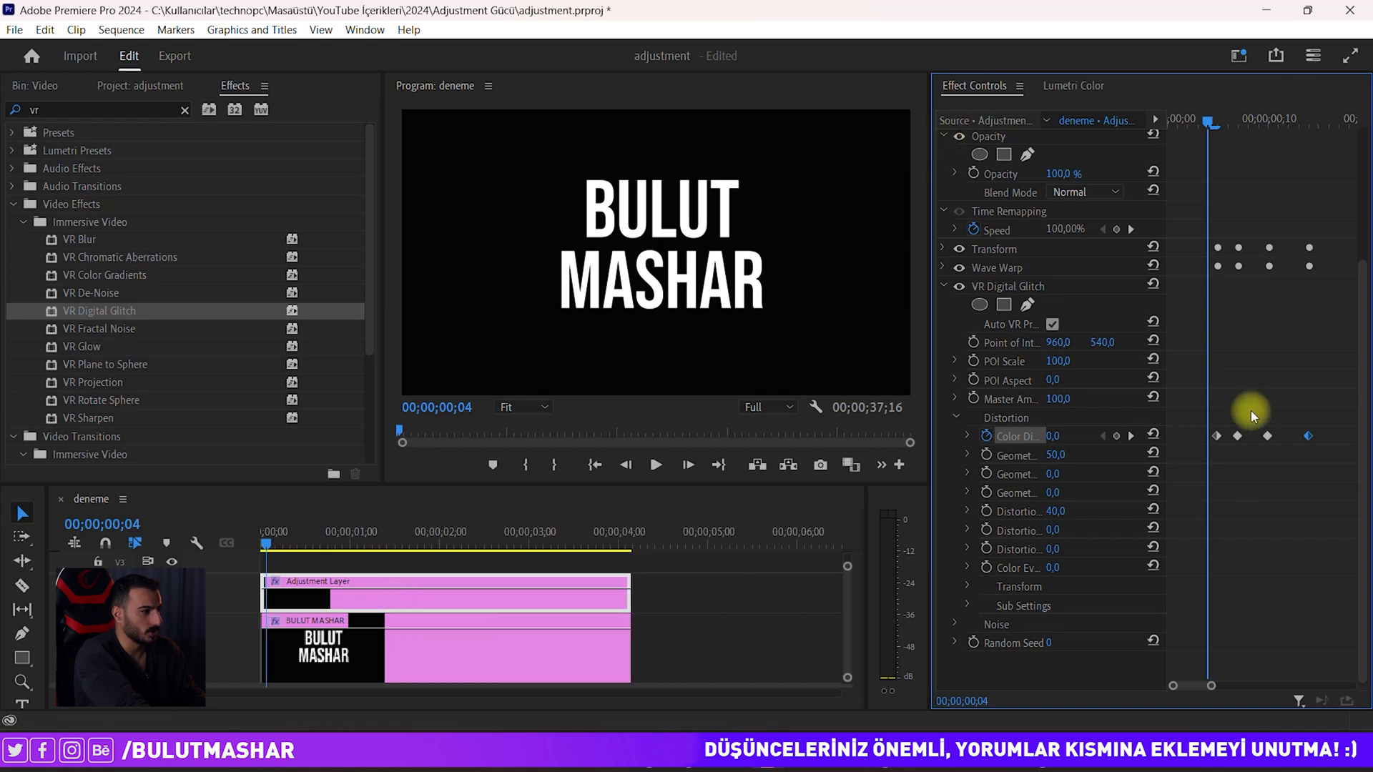
left_click_drag(1224, 446, 1178, 451)
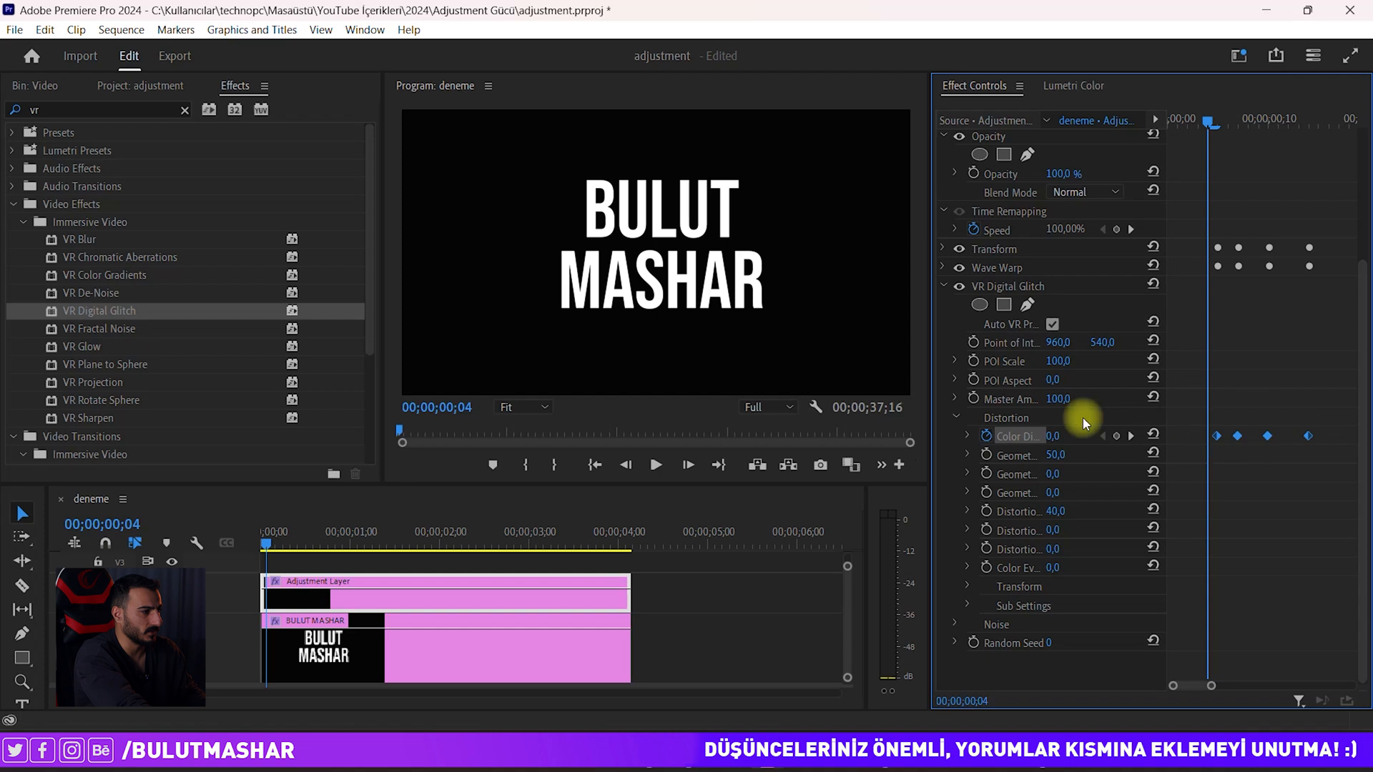
left_click(958, 415)
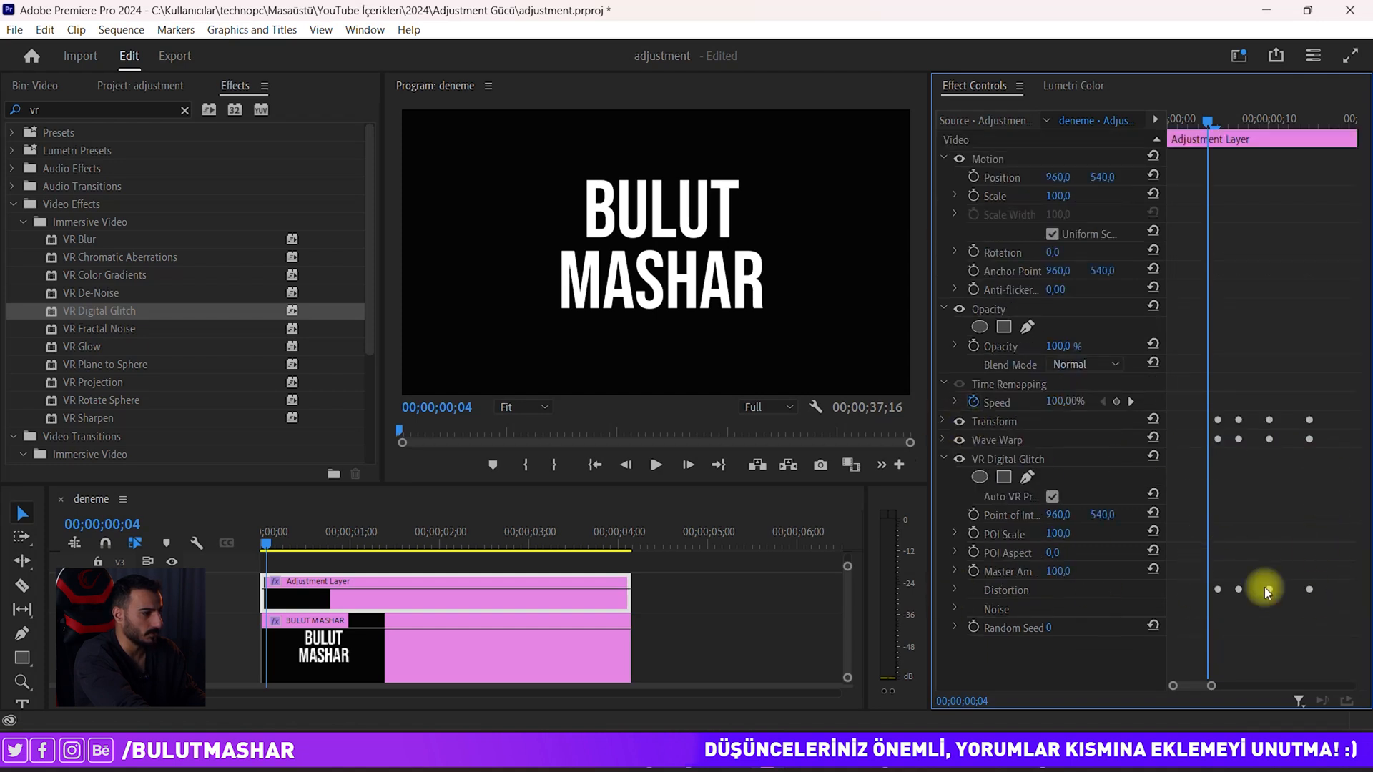
left_click(955, 592)
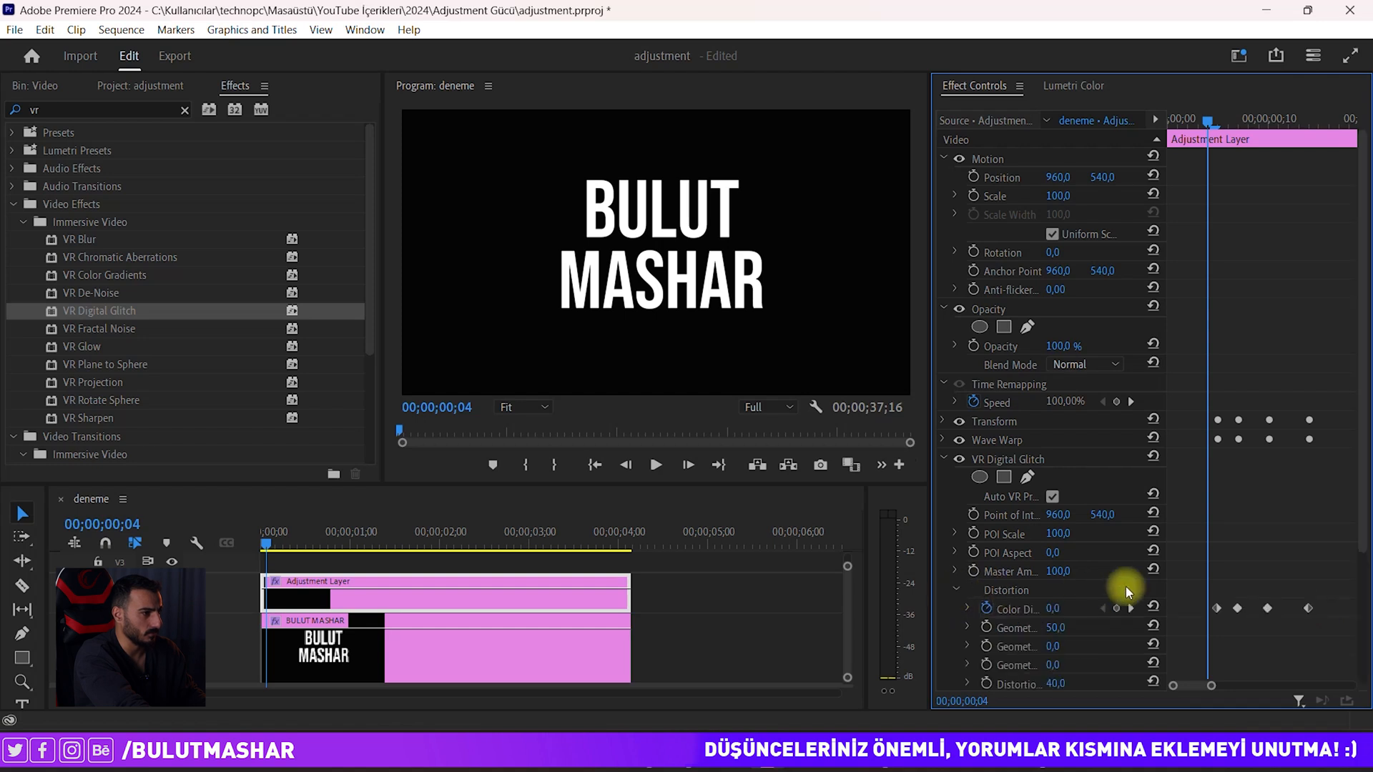
left_click_drag(1211, 688, 1235, 677)
left_click_drag(1275, 590, 1183, 628)
left_click_drag(1202, 117, 1282, 117)
key("ctrl+v")
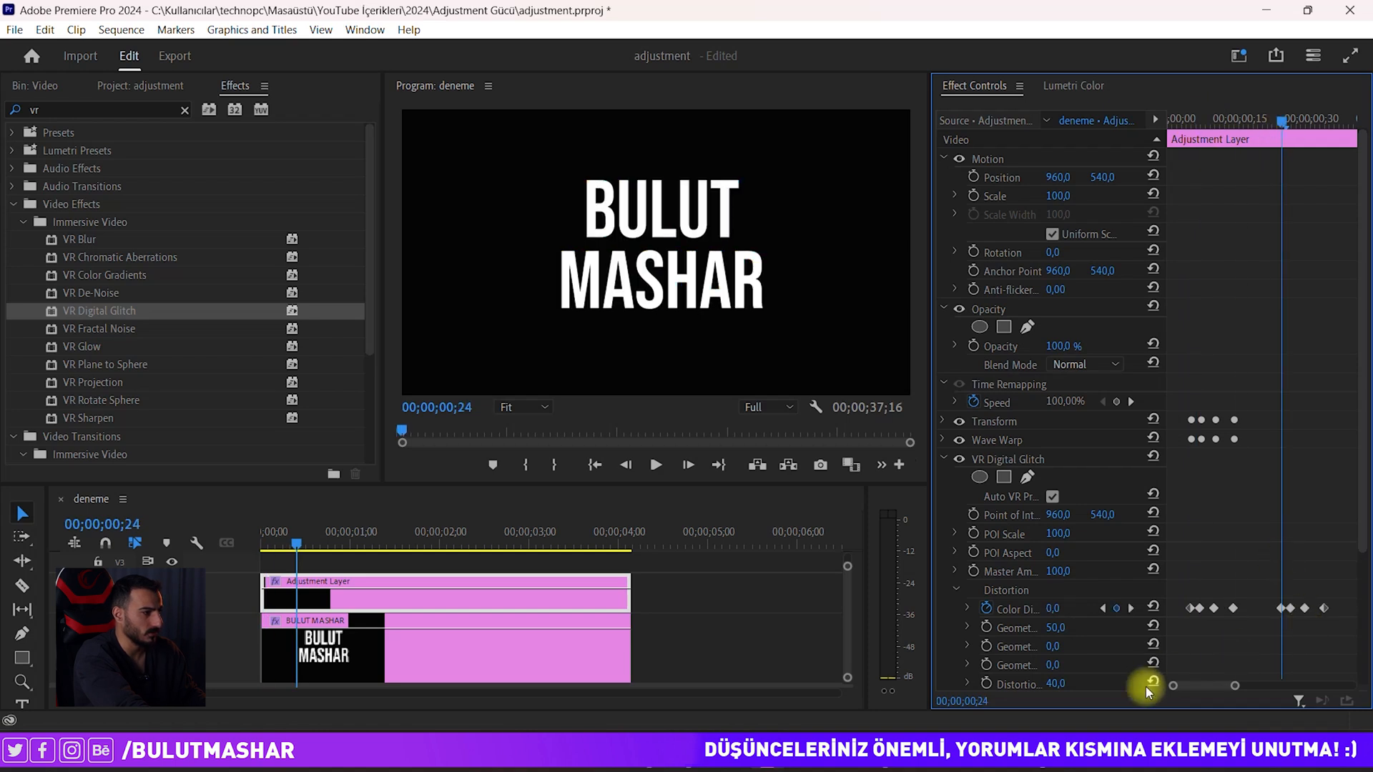
Step: Paste the Color Distortion keyframe group again at frame 52
left_click_drag(1234, 685, 1263, 685)
left_click_drag(1313, 586, 1247, 608)
left_click_drag(1244, 123, 1301, 116)
key("ctrl+v")
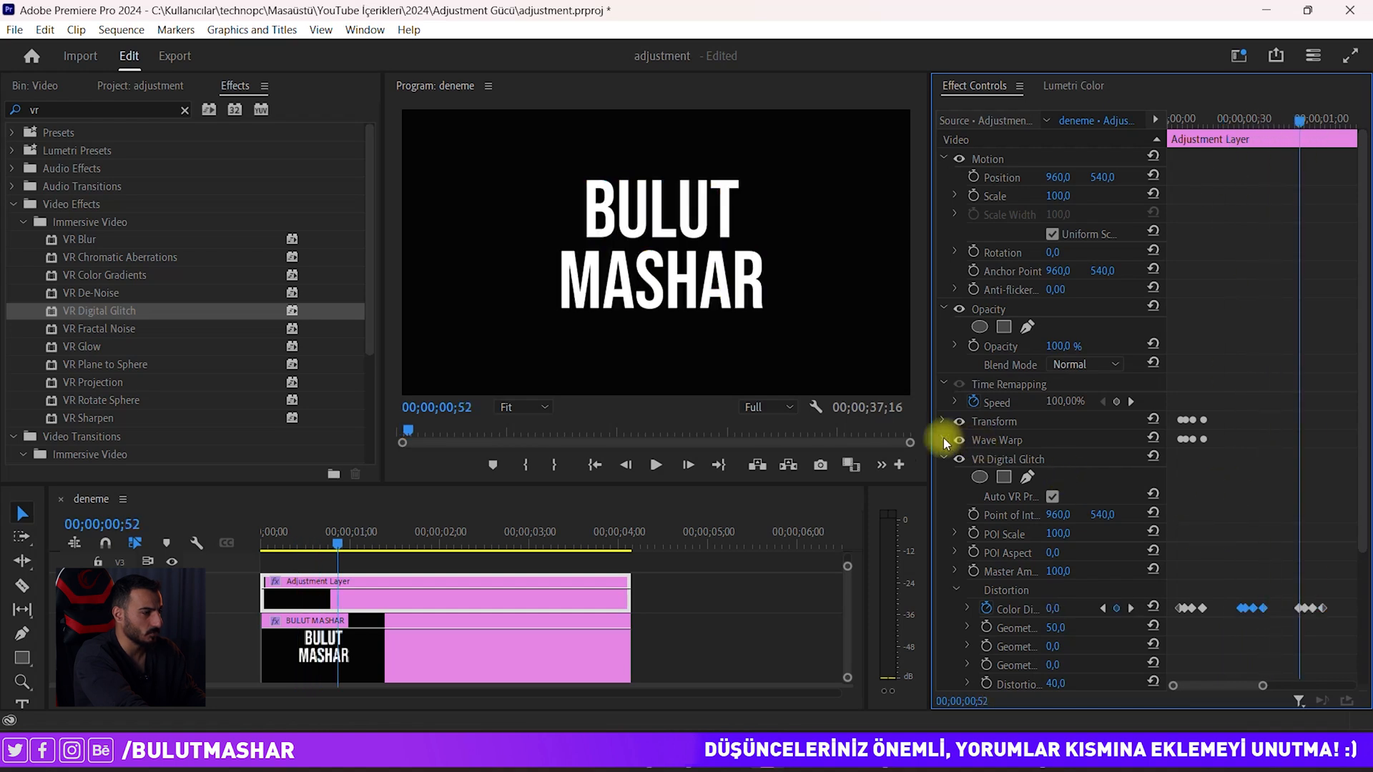